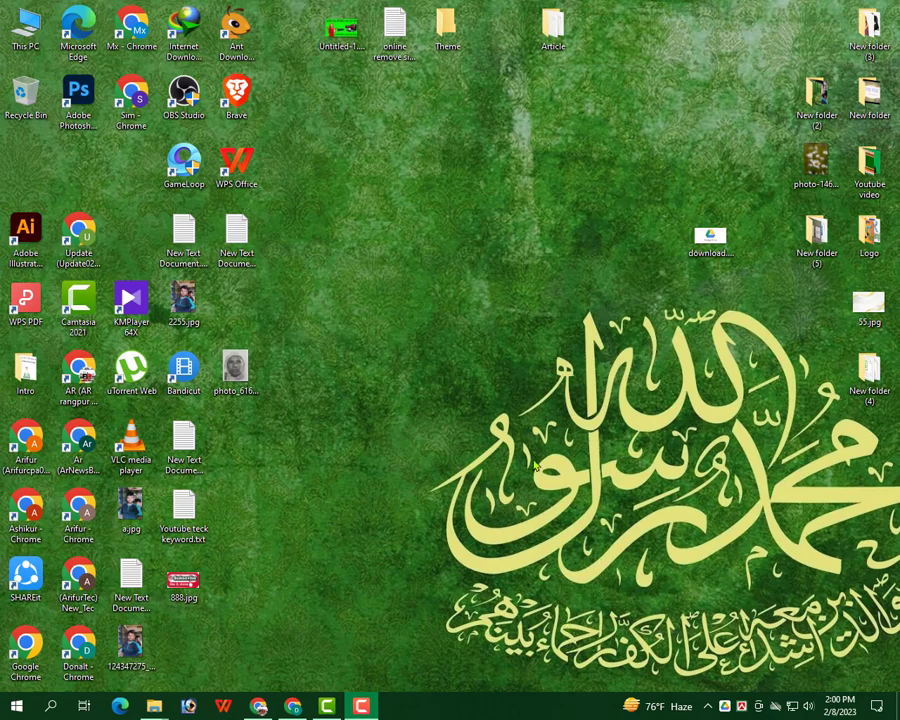
- Refresh the desktop and switch to the Chrome window showing the Meta Business Suite post composer
{"action": "right_click", "coordinate": [444, 150]}
{"action": "left_click", "coordinate": [487, 184]}
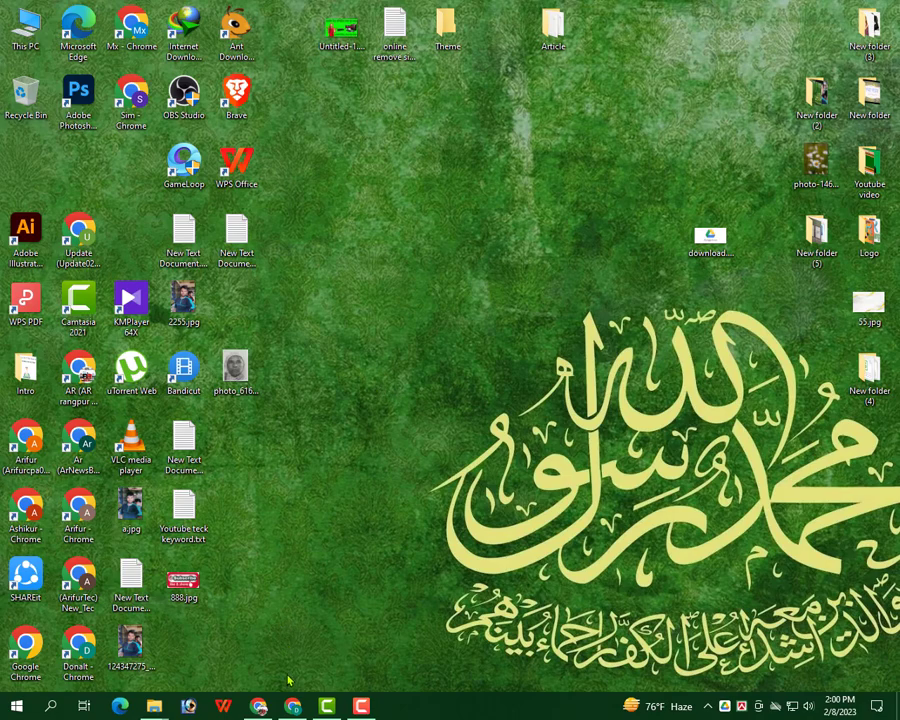
{"action": "left_click", "coordinate": [292, 706]}
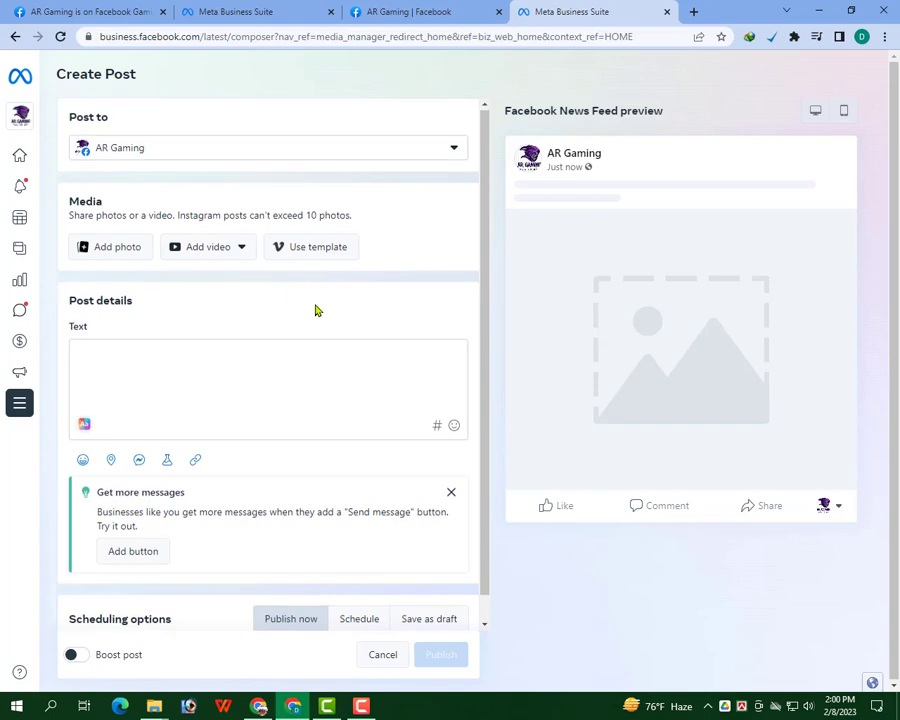
{"action": "scroll", "coordinate": [340, 325], "scroll_direction": "down", "scroll_amount": 1}
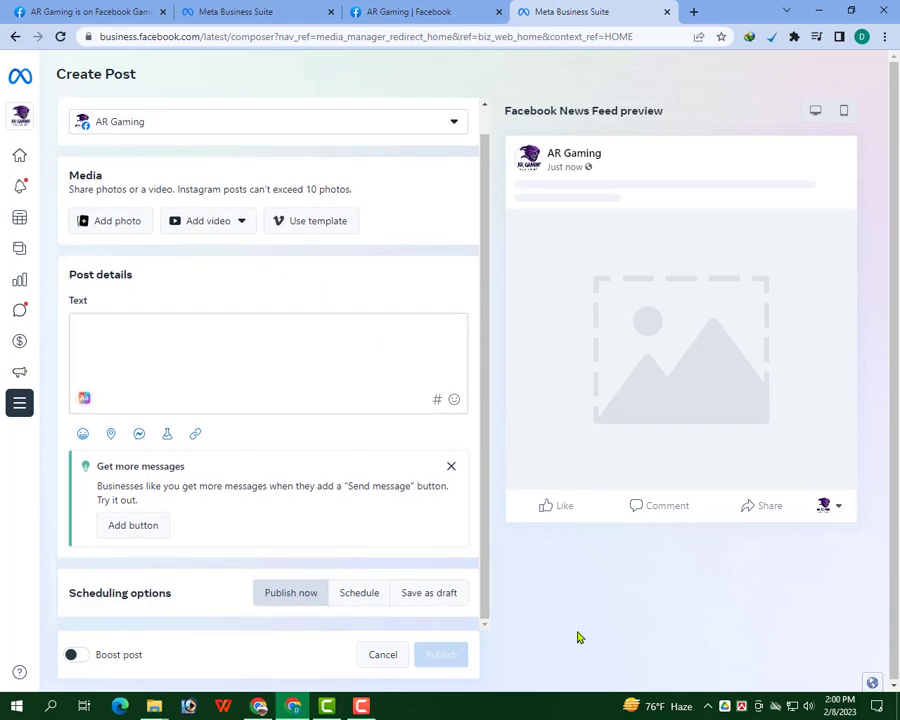
{"action": "left_click", "coordinate": [570, 712]}
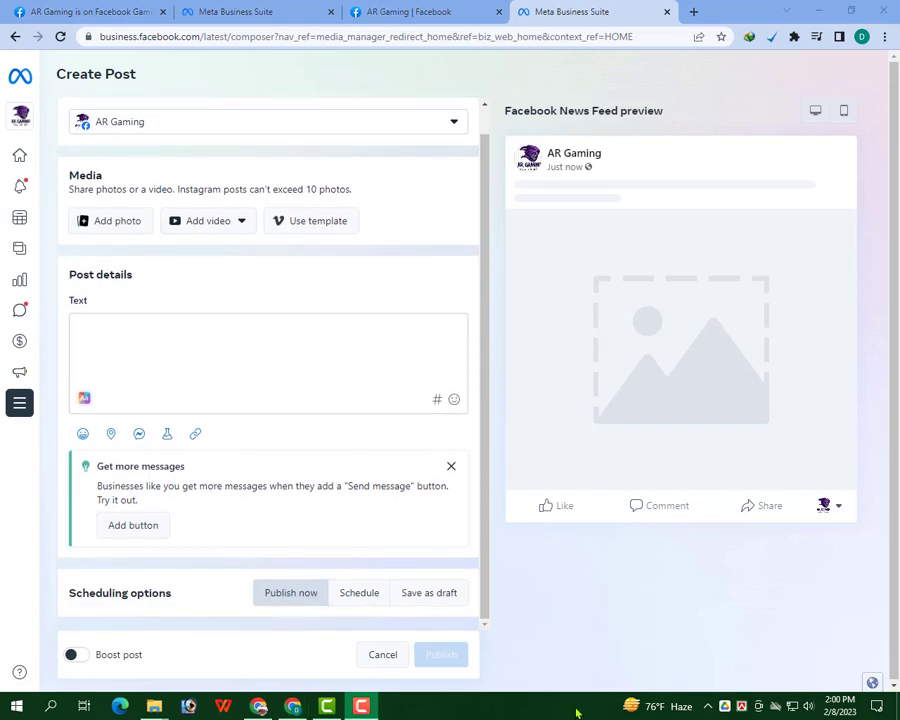
- Switch the business asset to the Artechnology24 page, postpone the welcome tour and look over its post composer
{"action": "mouse_move", "coordinate": [18, 50]}
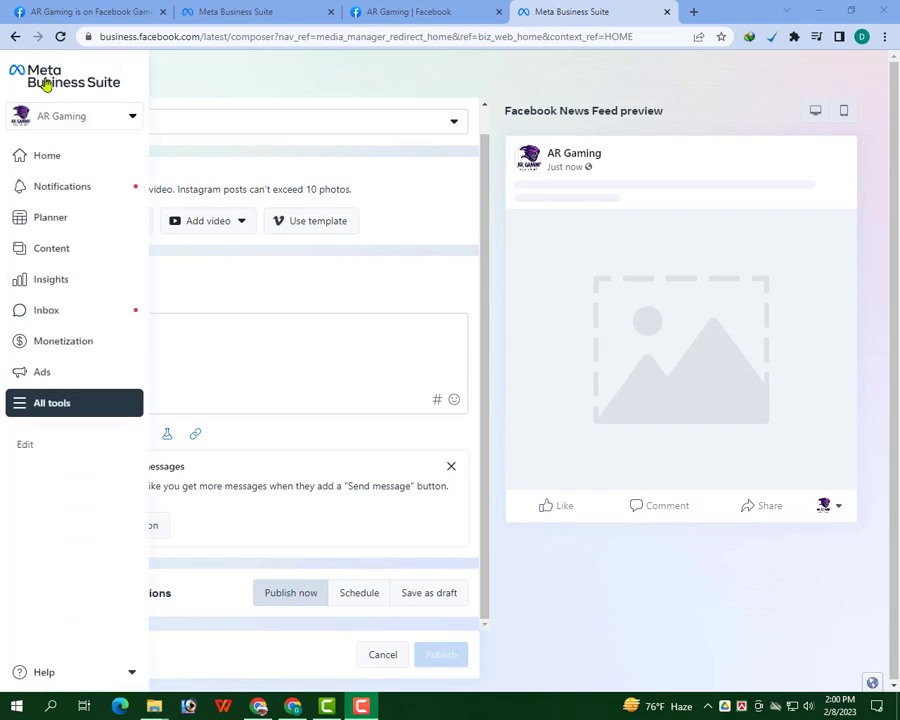
{"action": "left_click", "coordinate": [132, 117]}
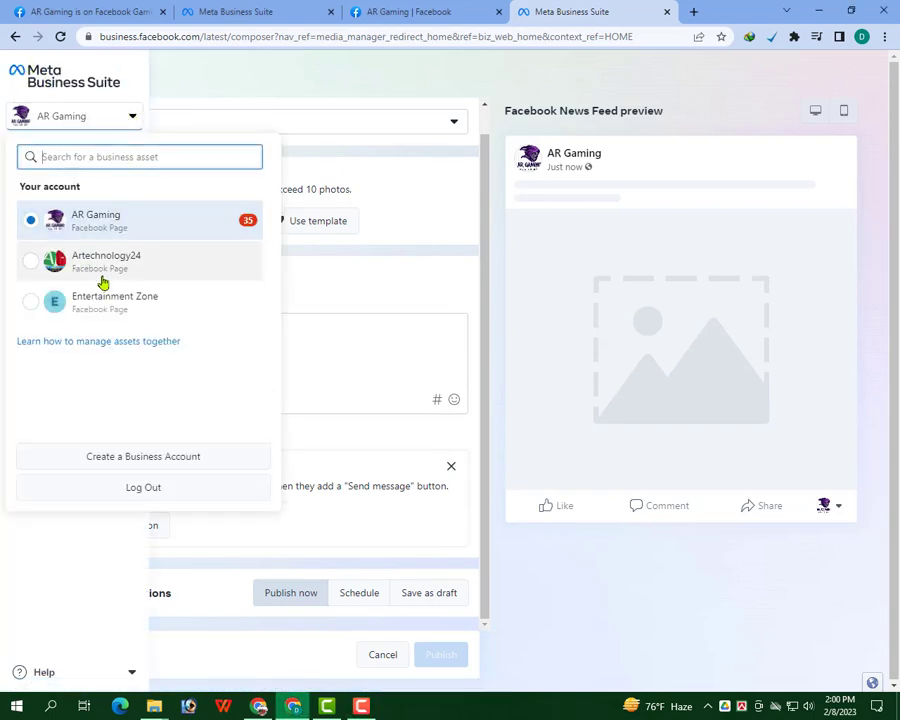
{"action": "left_click", "coordinate": [103, 268]}
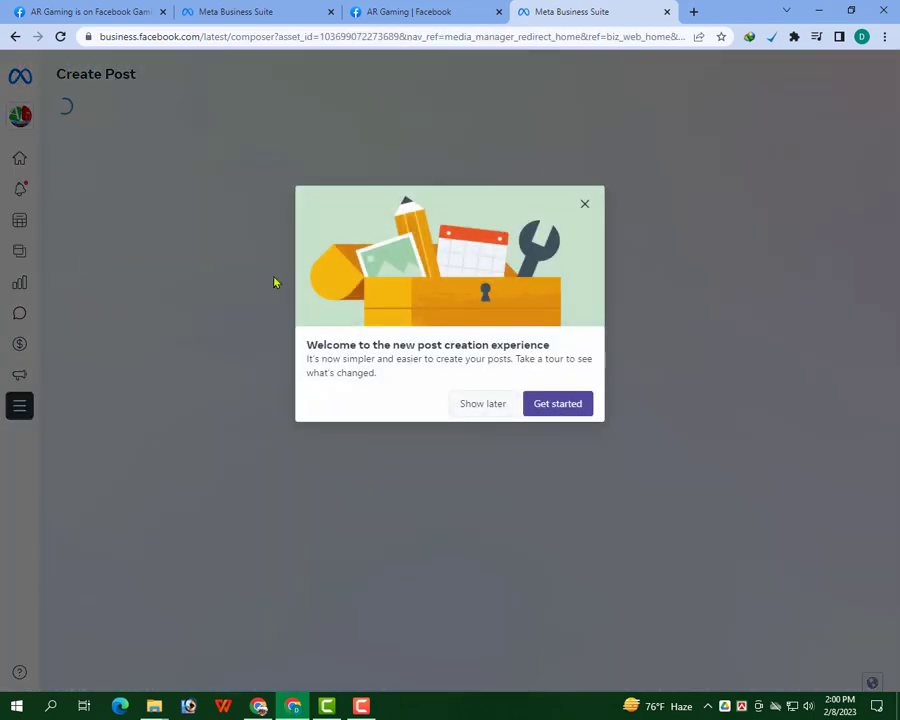
{"action": "left_click", "coordinate": [485, 403]}
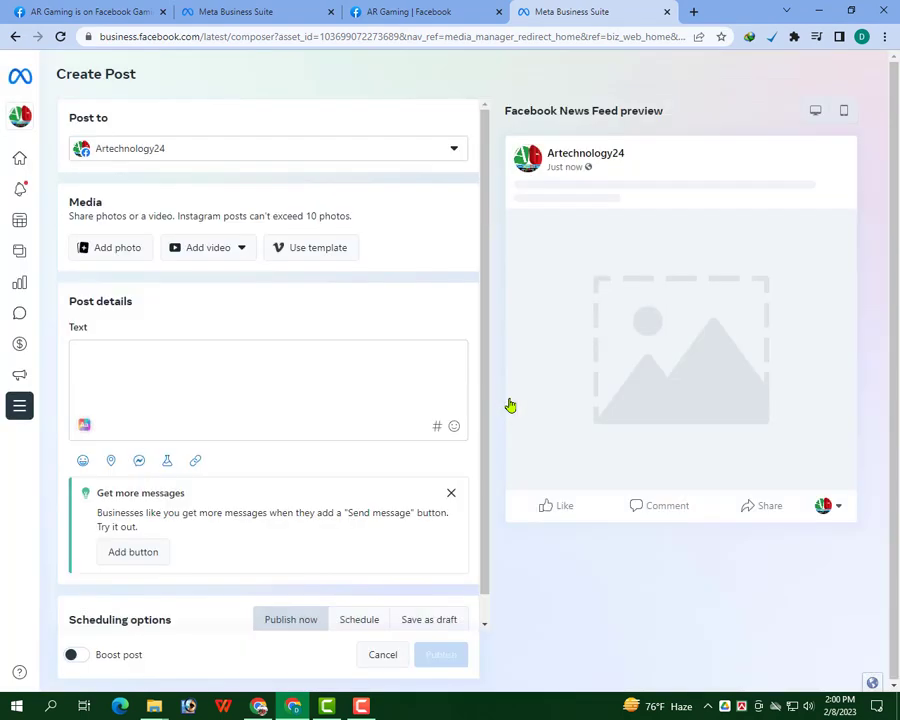
{"action": "scroll", "coordinate": [290, 235], "scroll_direction": "down", "scroll_amount": 1}
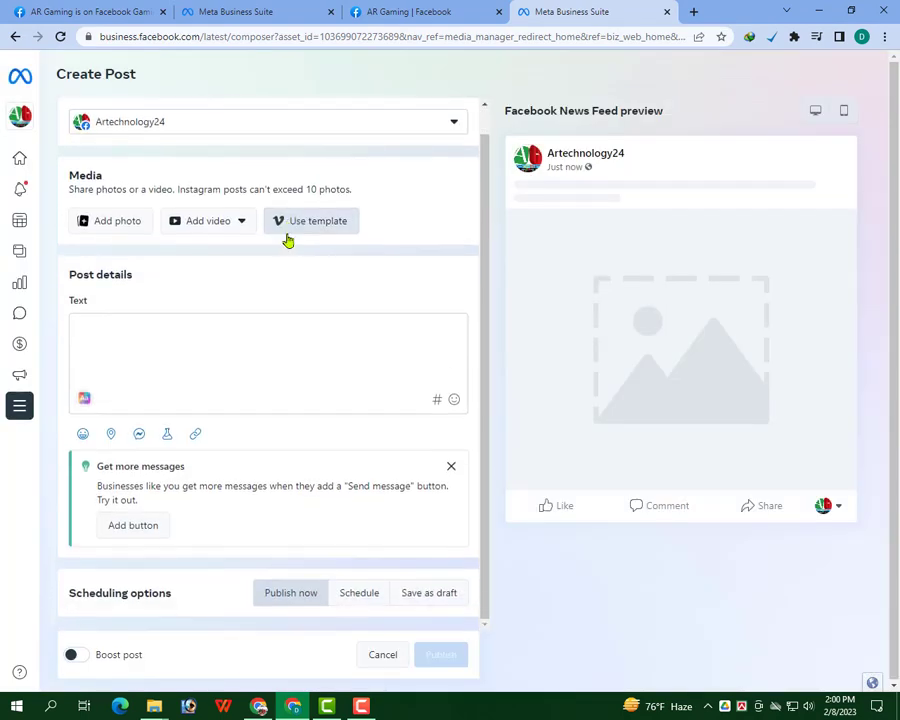
{"action": "scroll", "coordinate": [260, 535], "scroll_direction": "up", "scroll_amount": 1}
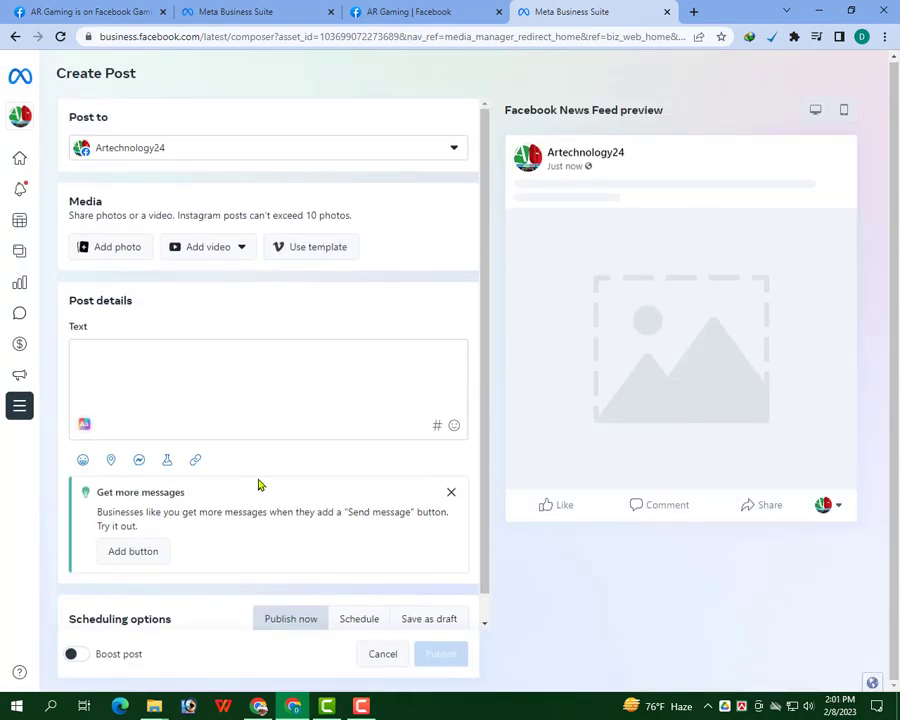
- Switch the business asset back to the AR Gaming page and postpone the welcome tour
{"action": "mouse_move", "coordinate": [15, 685]}
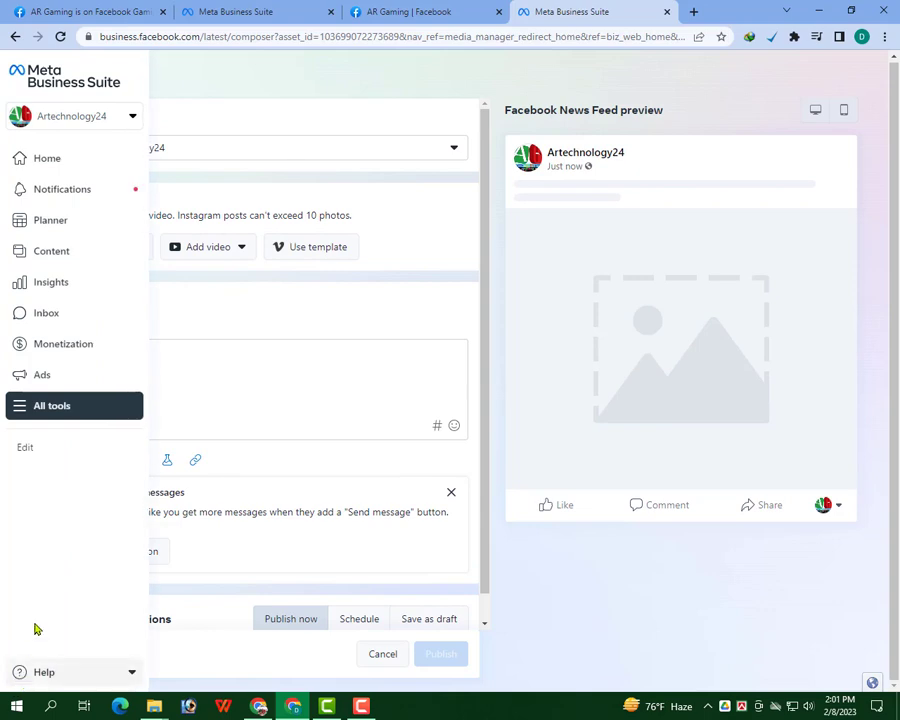
{"action": "left_click", "coordinate": [133, 120]}
{"action": "left_click", "coordinate": [90, 228]}
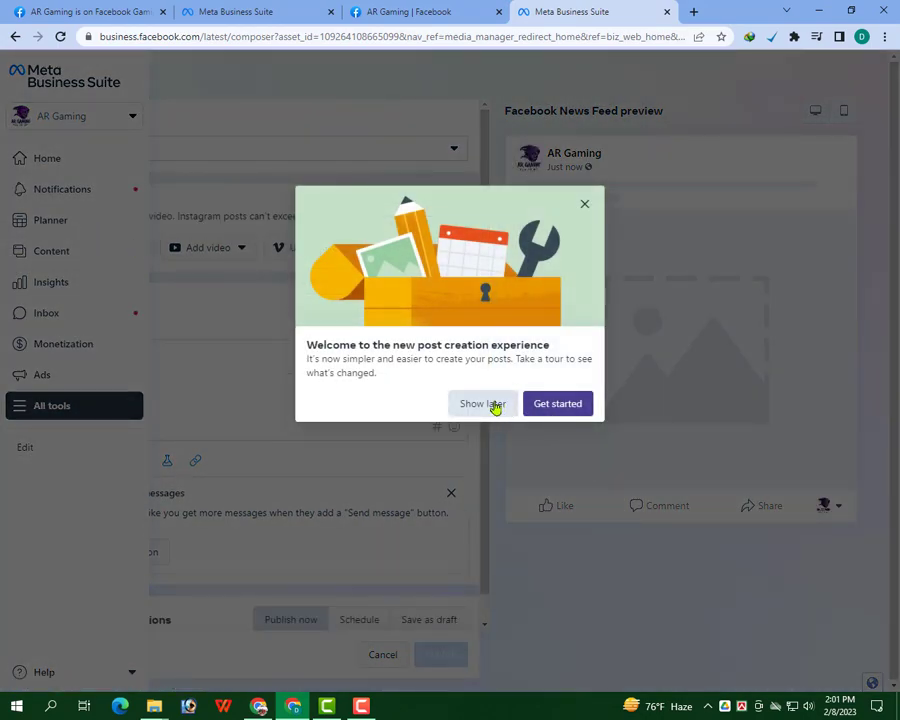
{"action": "left_click", "coordinate": [494, 405]}
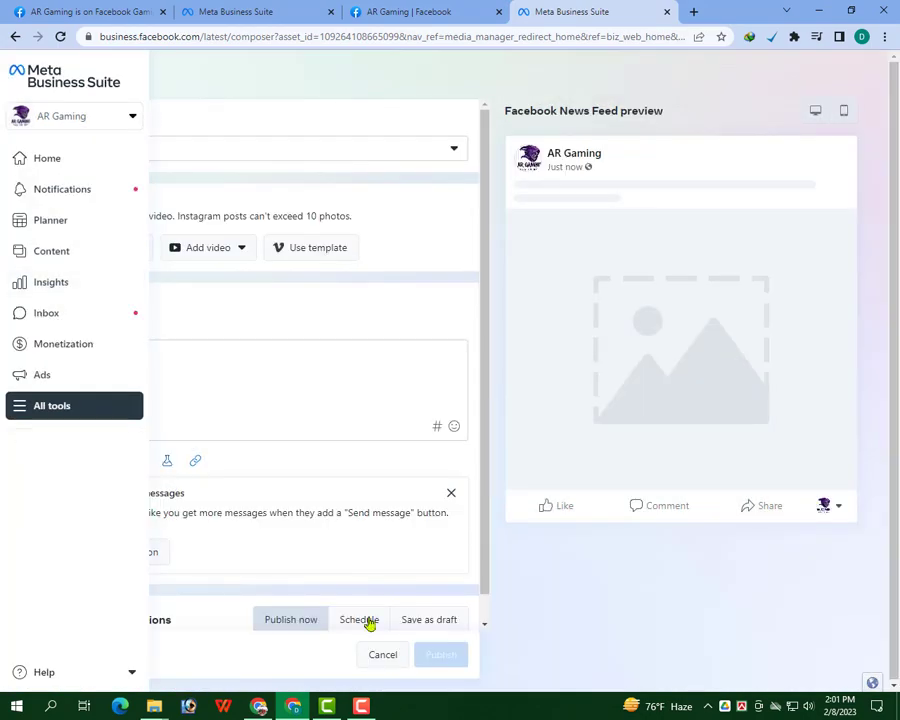
- Open the Monetization overview and examine the In-Stream Ads eligibility requirements for followers and minutes viewed
{"action": "left_click", "coordinate": [20, 343]}
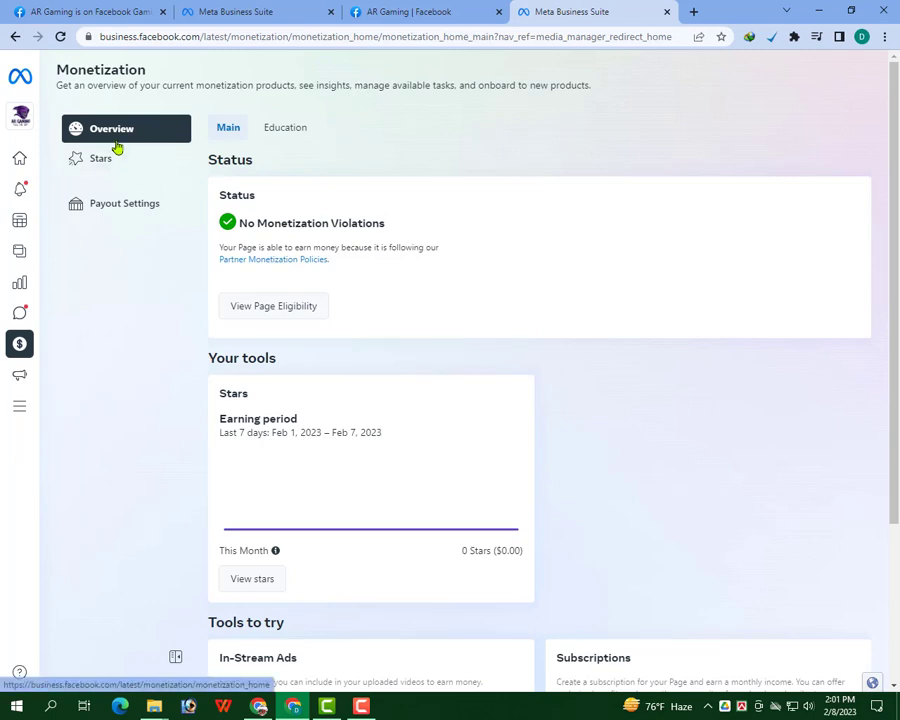
{"action": "scroll", "coordinate": [300, 340], "scroll_direction": "down", "scroll_amount": 3}
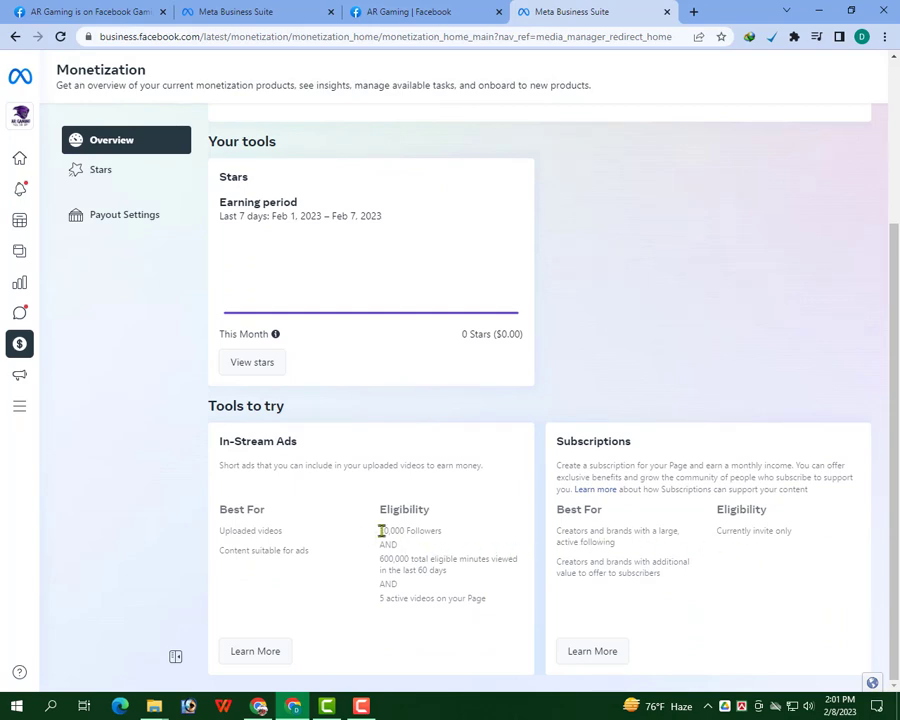
{"action": "left_click_drag", "start_coordinate": [381, 530], "coordinate": [417, 531]}
{"action": "left_click_drag", "start_coordinate": [414, 559], "coordinate": [378, 557]}
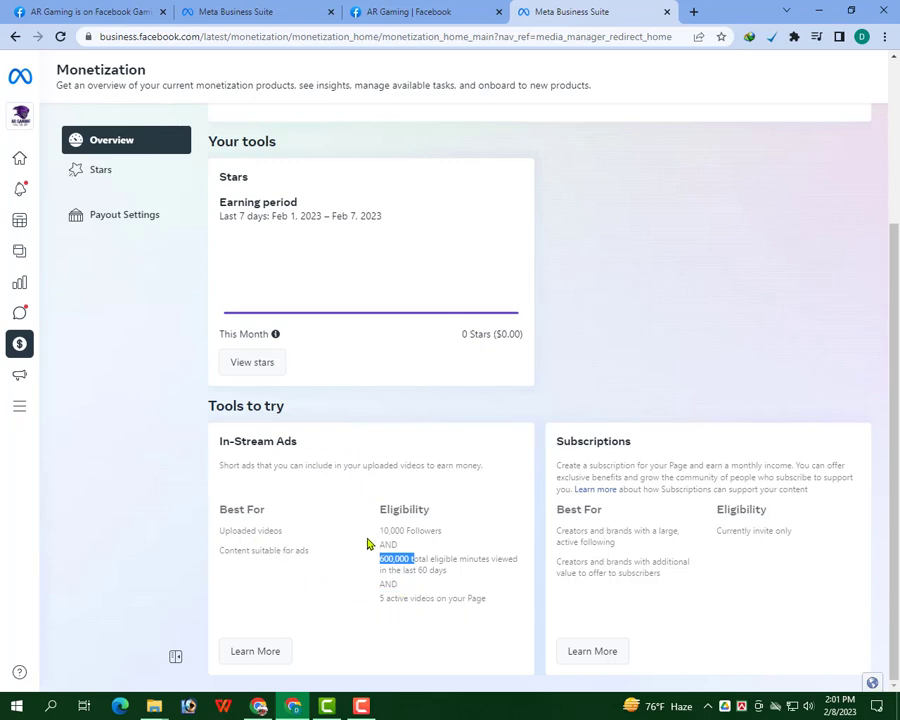
{"action": "scroll", "coordinate": [343, 553], "scroll_direction": "up", "scroll_amount": 3}
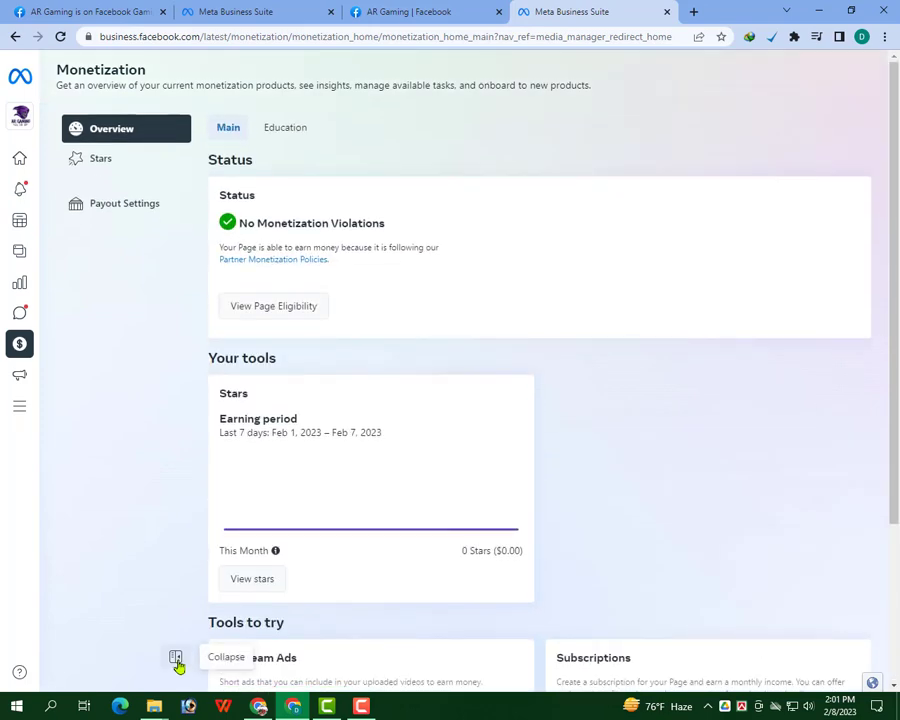
{"action": "left_click", "coordinate": [177, 658]}
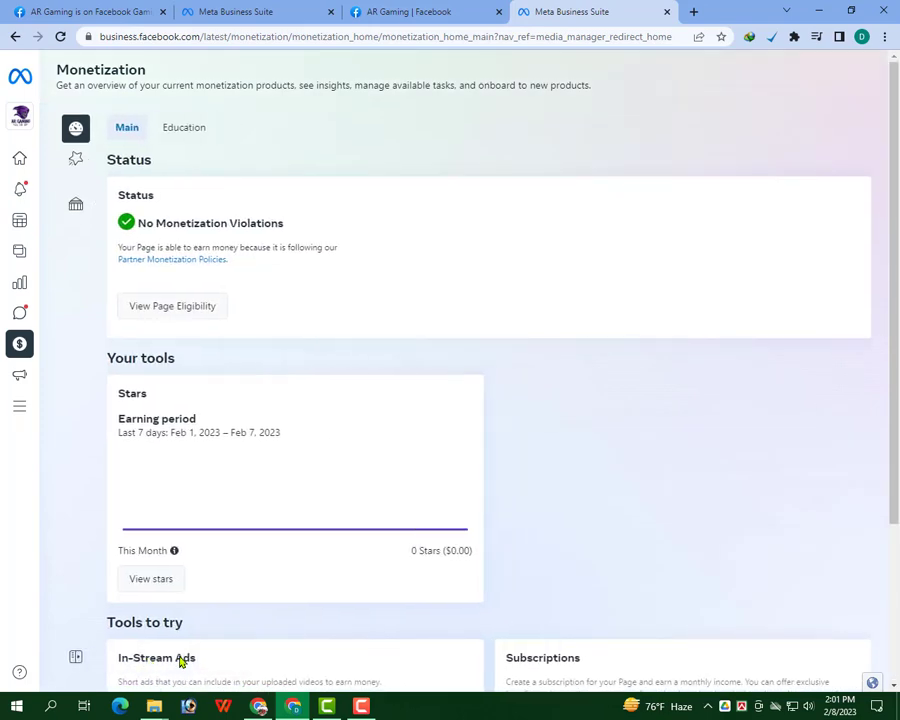
{"action": "left_click", "coordinate": [80, 659]}
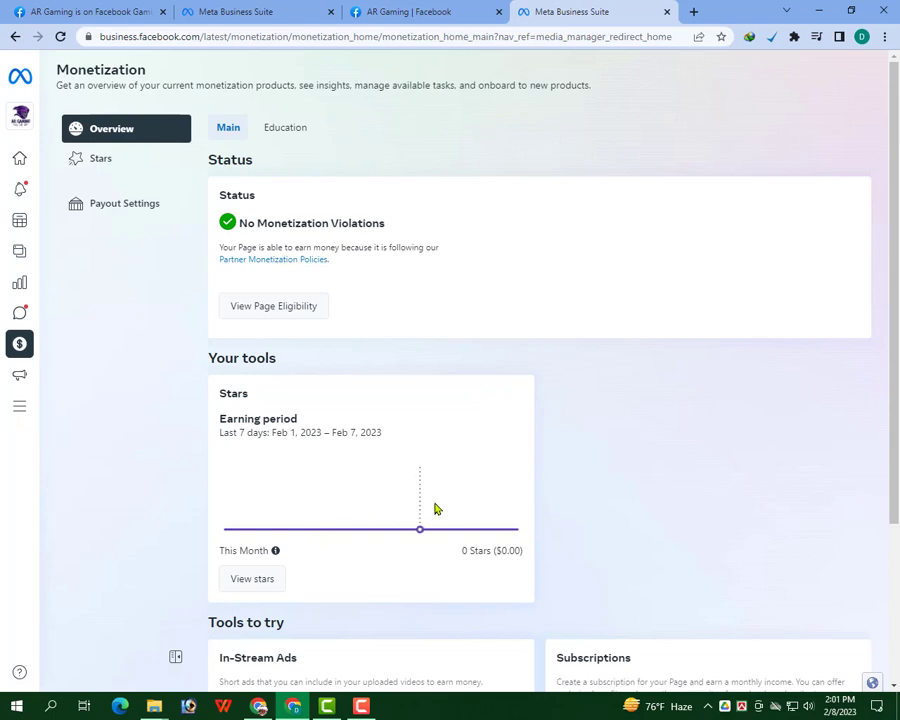
- Open the Stars monetization page and look through its tools, earnings and this week's top Stars videos
{"action": "left_click", "coordinate": [101, 159]}
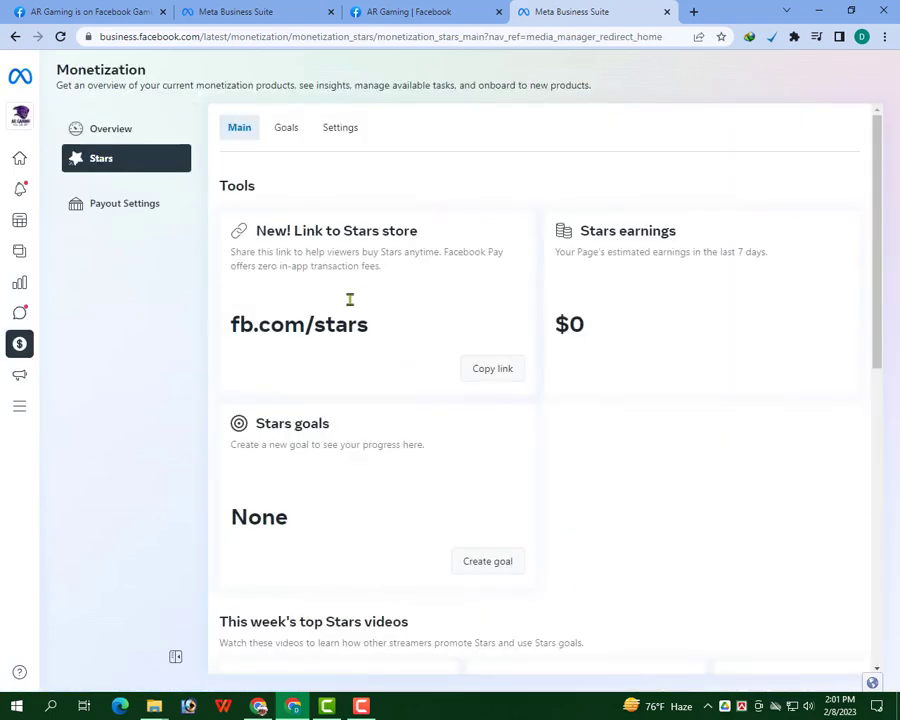
{"action": "scroll", "coordinate": [375, 272], "scroll_direction": "down", "scroll_amount": 2}
{"action": "scroll", "coordinate": [467, 425], "scroll_direction": "up", "scroll_amount": 2}
{"action": "scroll", "coordinate": [555, 380], "scroll_direction": "down", "scroll_amount": 3}
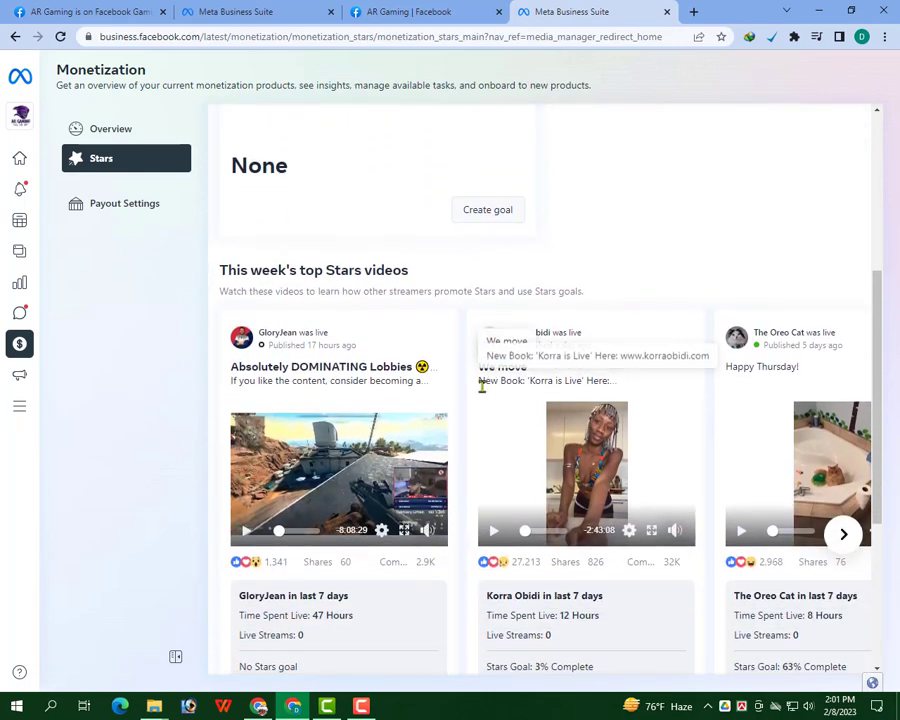
{"action": "scroll", "coordinate": [482, 390], "scroll_direction": "up", "scroll_amount": 3}
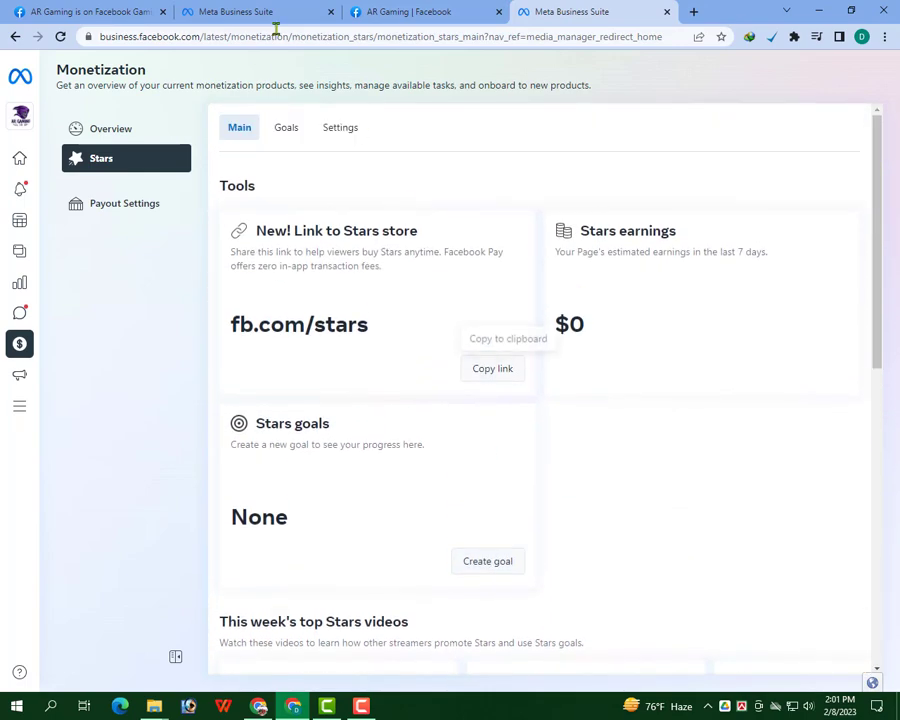
- Review the Stars goals and Stars settings, and dismiss the notice about introducing Stars in chat
{"action": "left_click", "coordinate": [284, 132]}
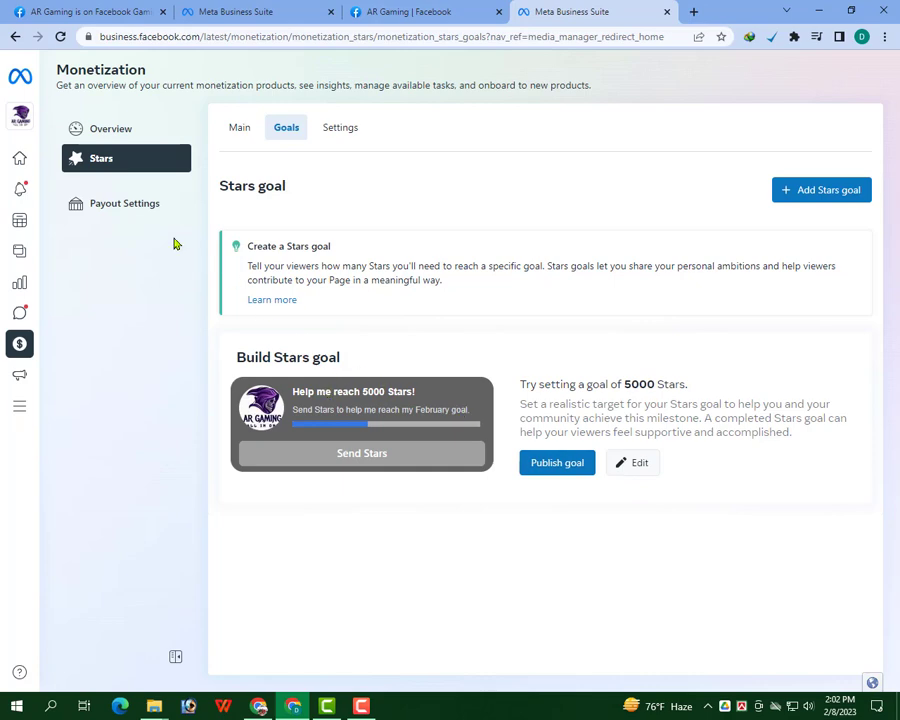
{"action": "left_click", "coordinate": [341, 136]}
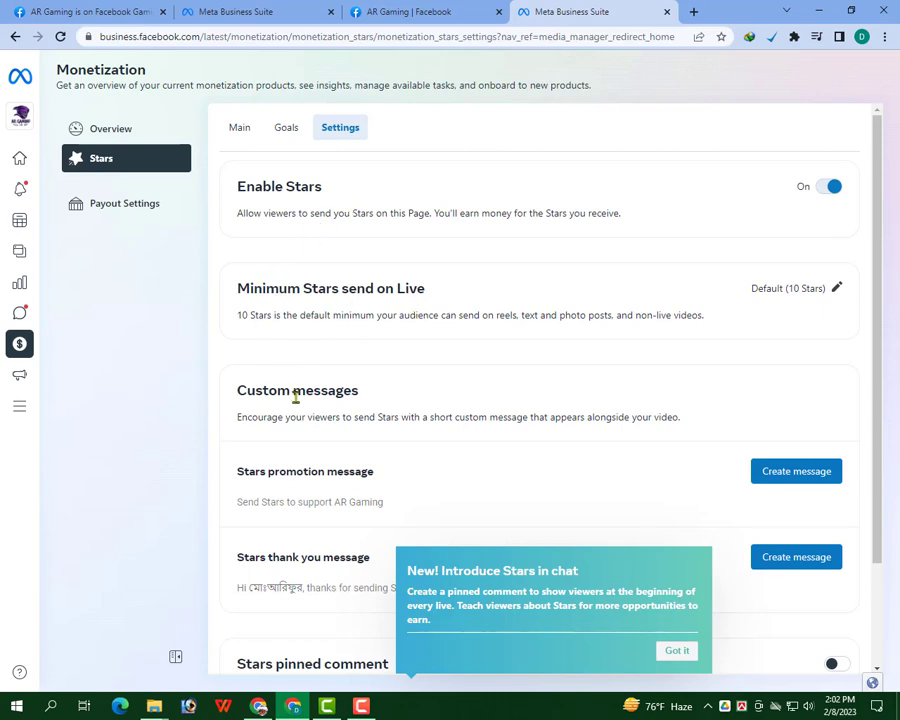
{"action": "scroll", "coordinate": [295, 397], "scroll_direction": "down", "scroll_amount": 3}
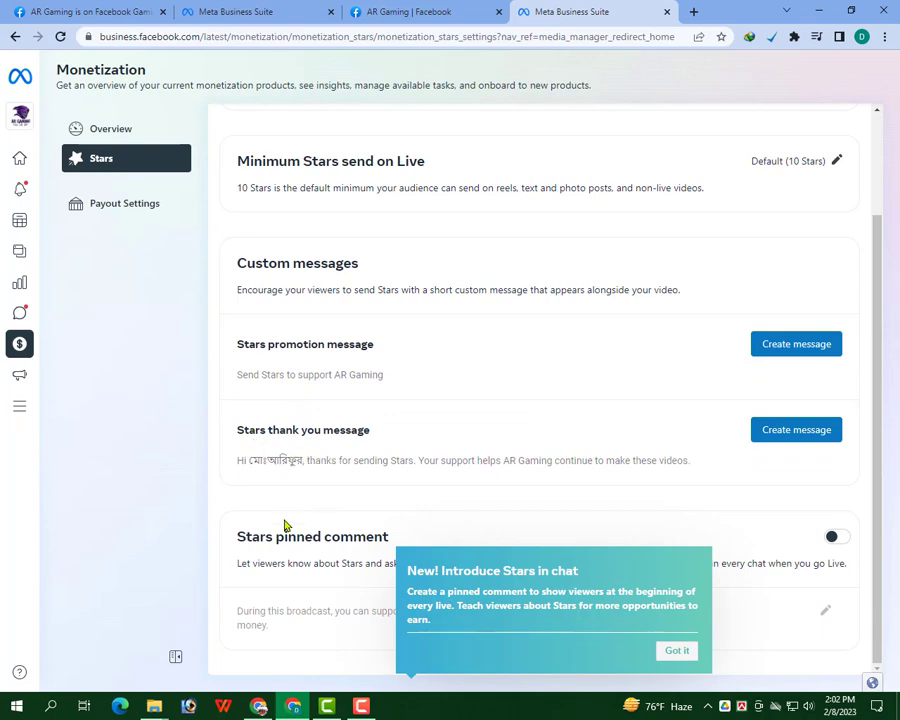
{"action": "left_click", "coordinate": [670, 651]}
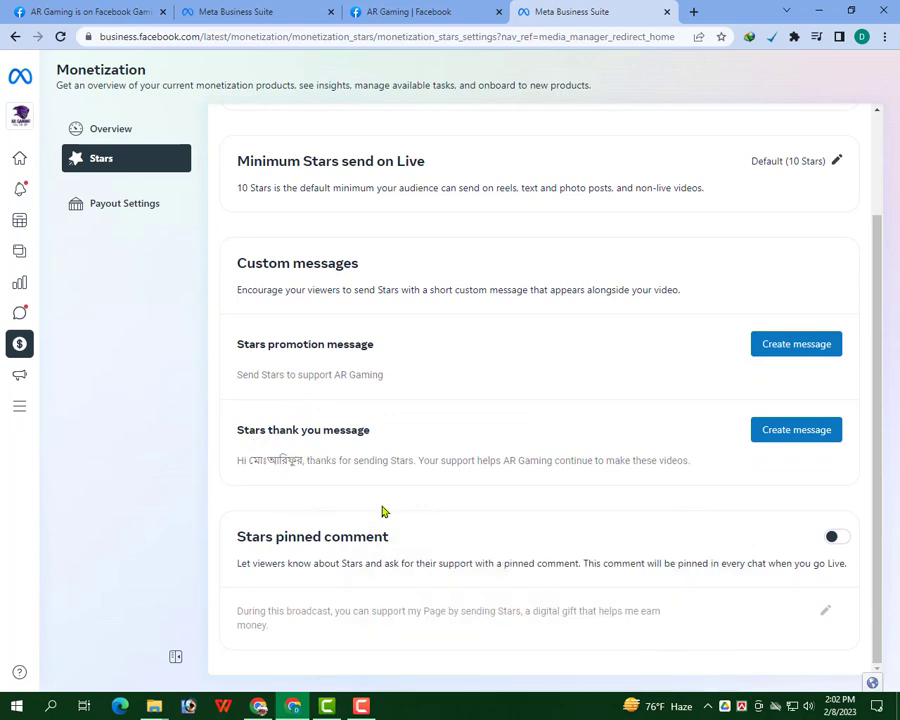
- Go to the Business Suite home page and look at the additional content creation options for AR Gaming
{"action": "mouse_move", "coordinate": [38, 370]}
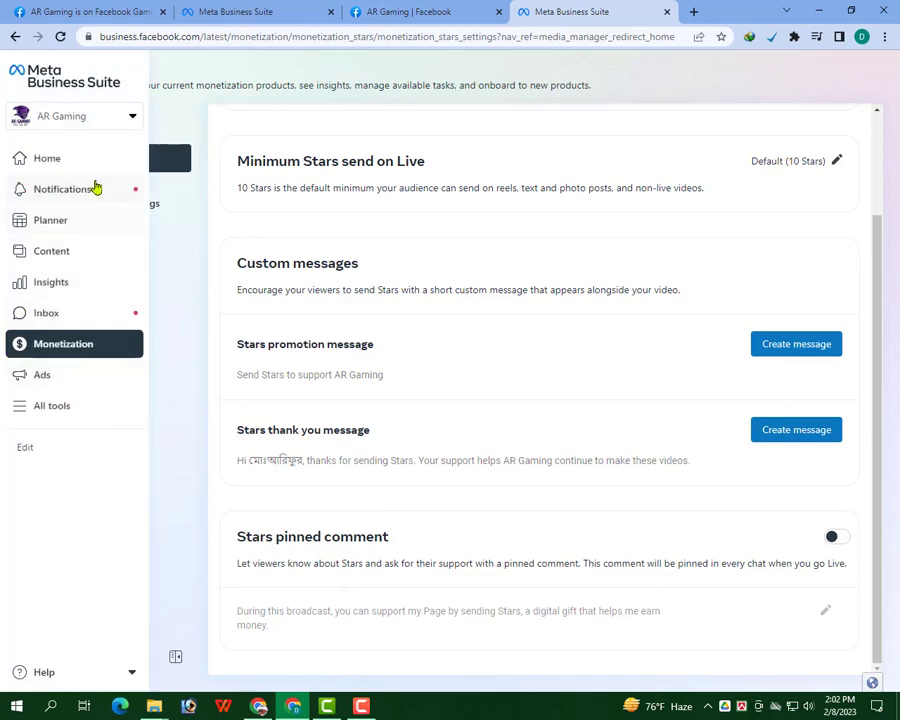
{"action": "left_click", "coordinate": [96, 161]}
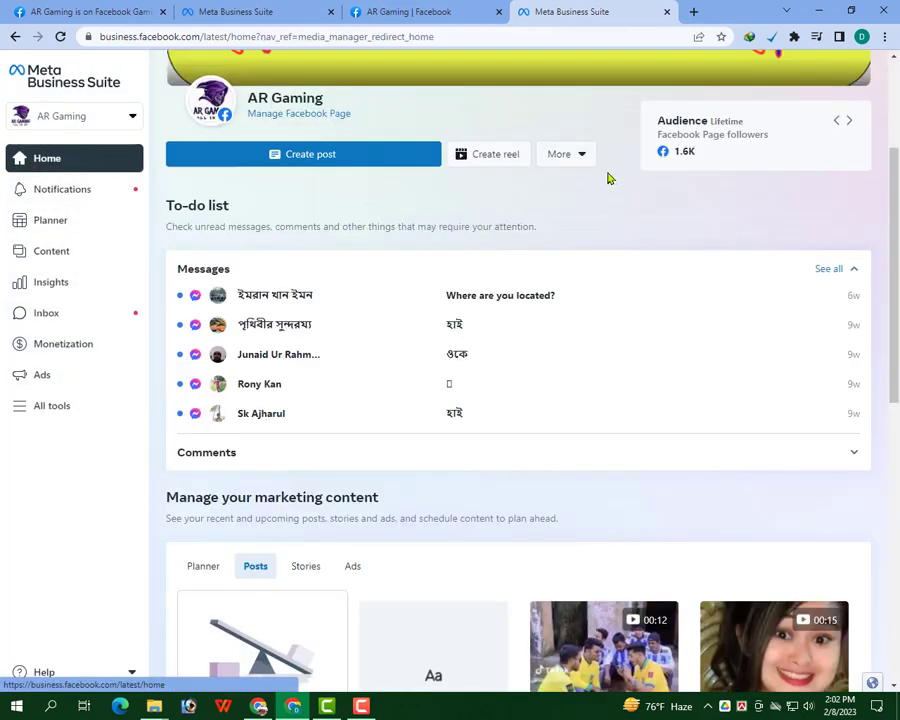
{"action": "scroll", "coordinate": [630, 248], "scroll_direction": "up", "scroll_amount": 1}
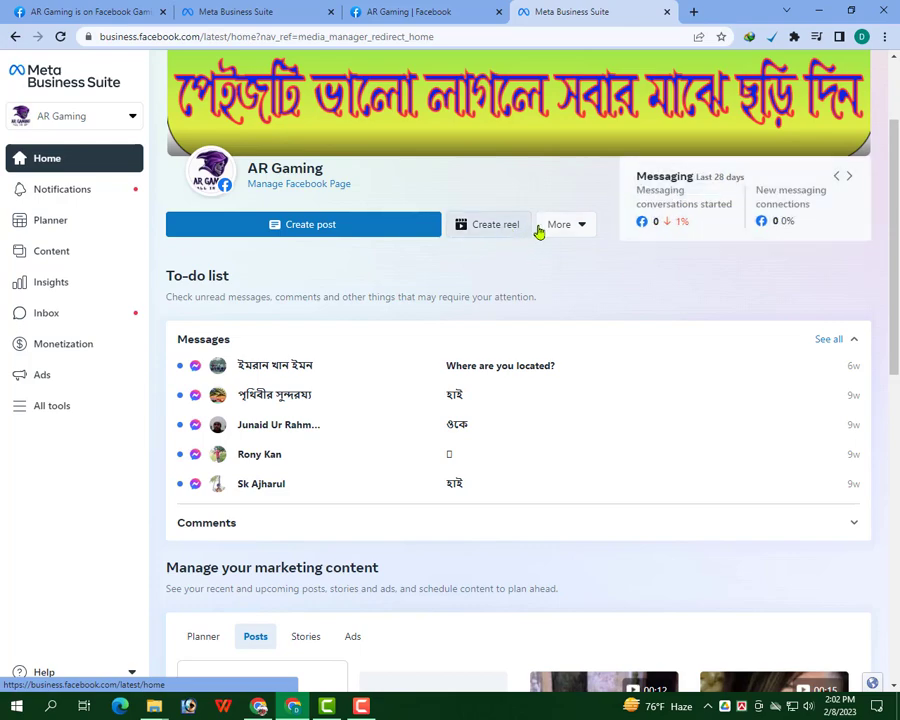
{"action": "left_click", "coordinate": [581, 226]}
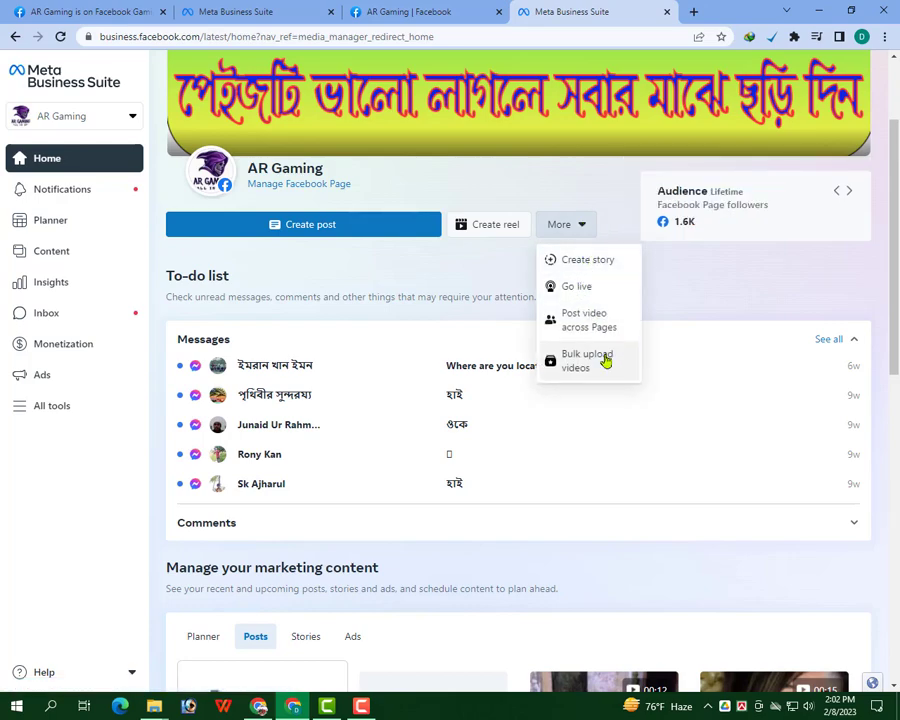
{"action": "left_click", "coordinate": [710, 300]}
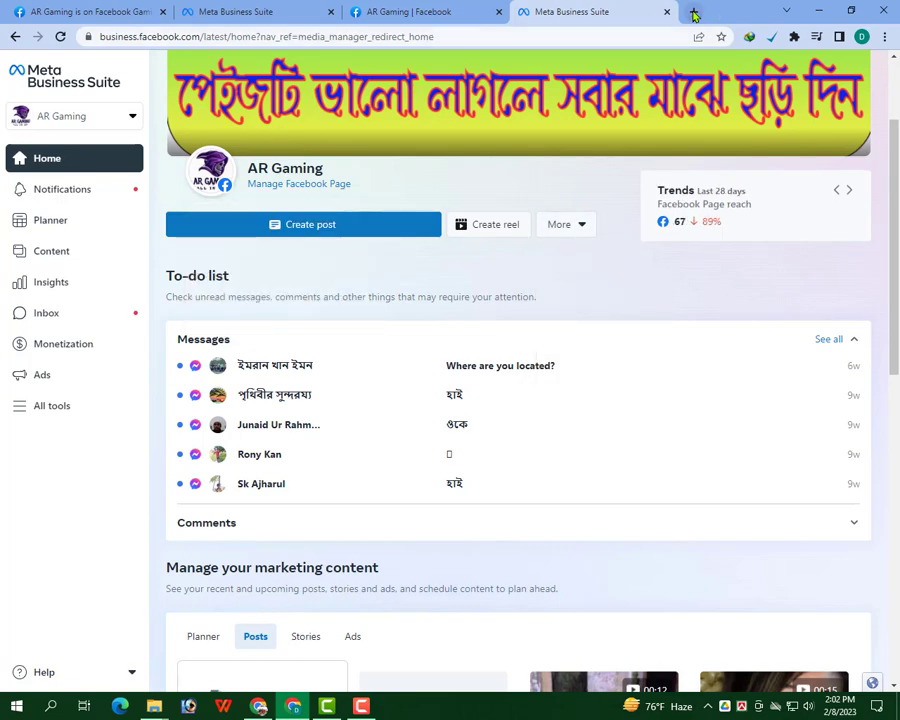
- Open the Creator Studio bookmark in a new tab, close the previous Business Suite tab and view the recent posts
{"action": "left_click", "coordinate": [694, 12]}
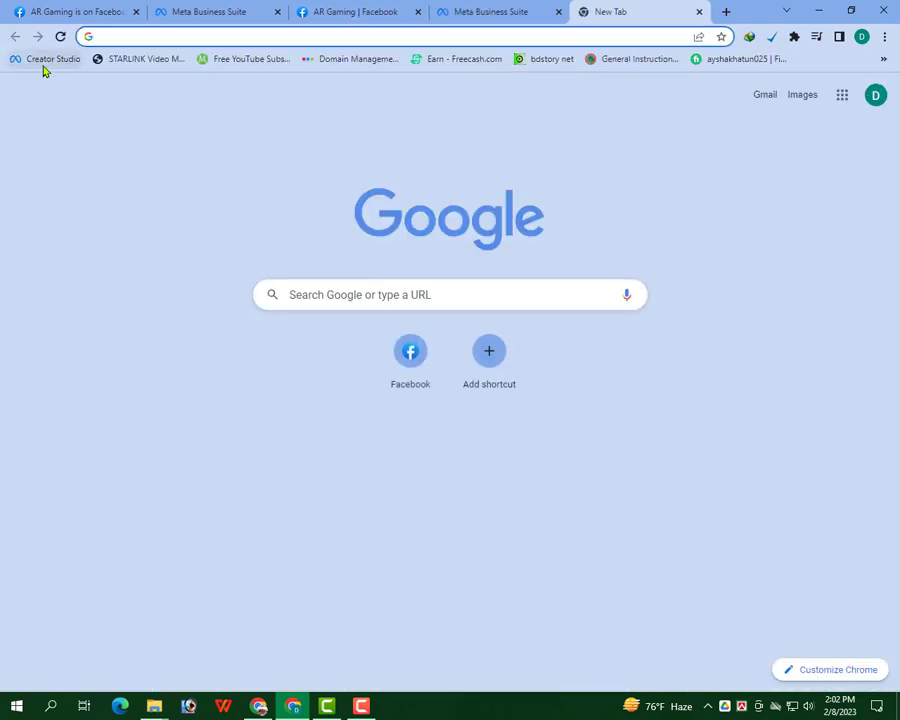
{"action": "left_click", "coordinate": [43, 66]}
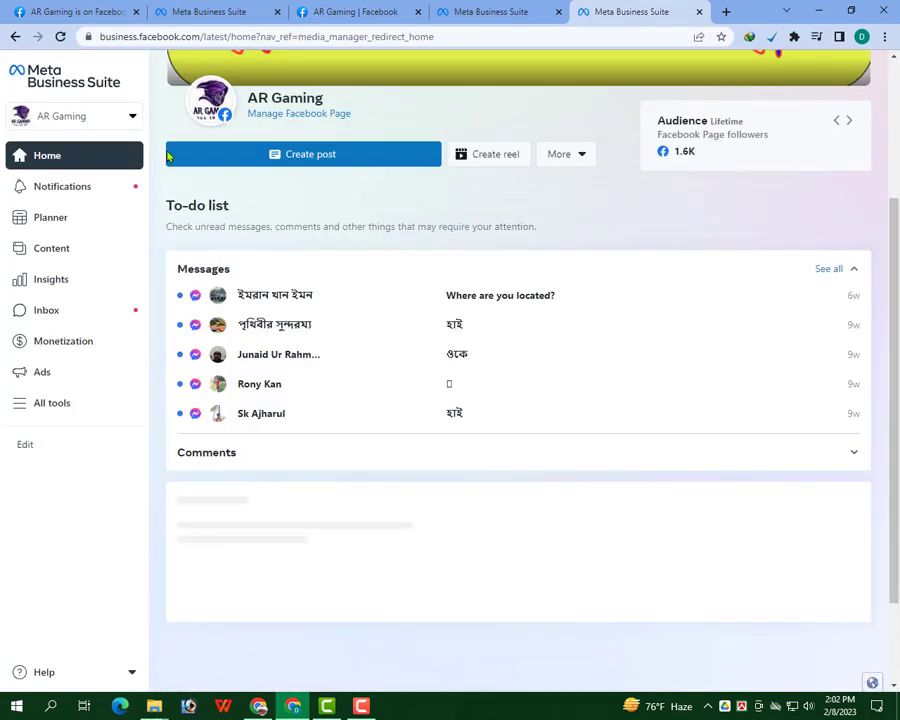
{"action": "left_click", "coordinate": [559, 12]}
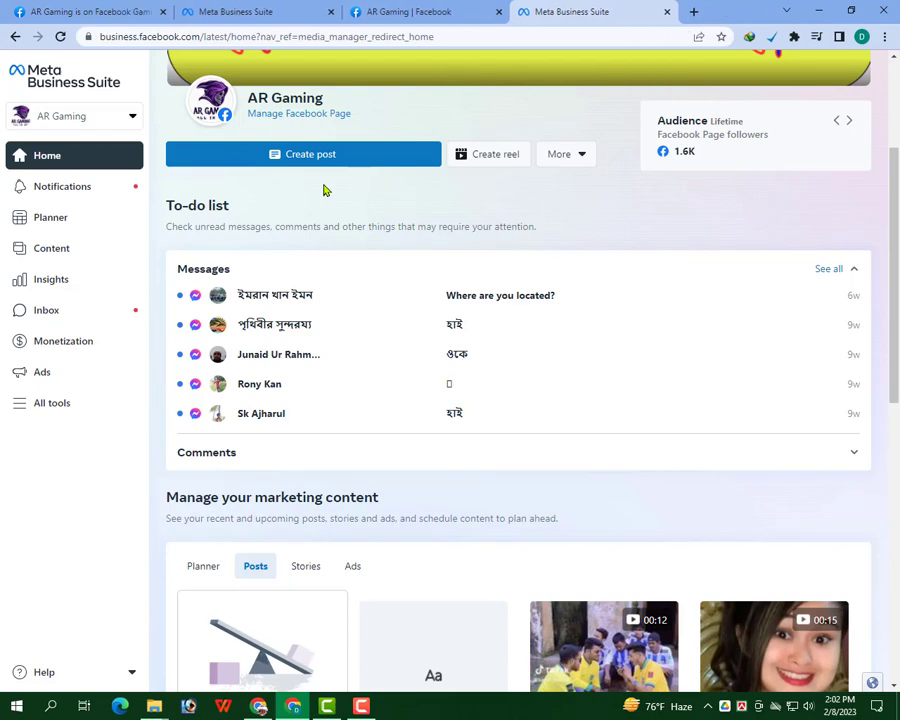
{"action": "scroll", "coordinate": [381, 303], "scroll_direction": "down", "scroll_amount": 2}
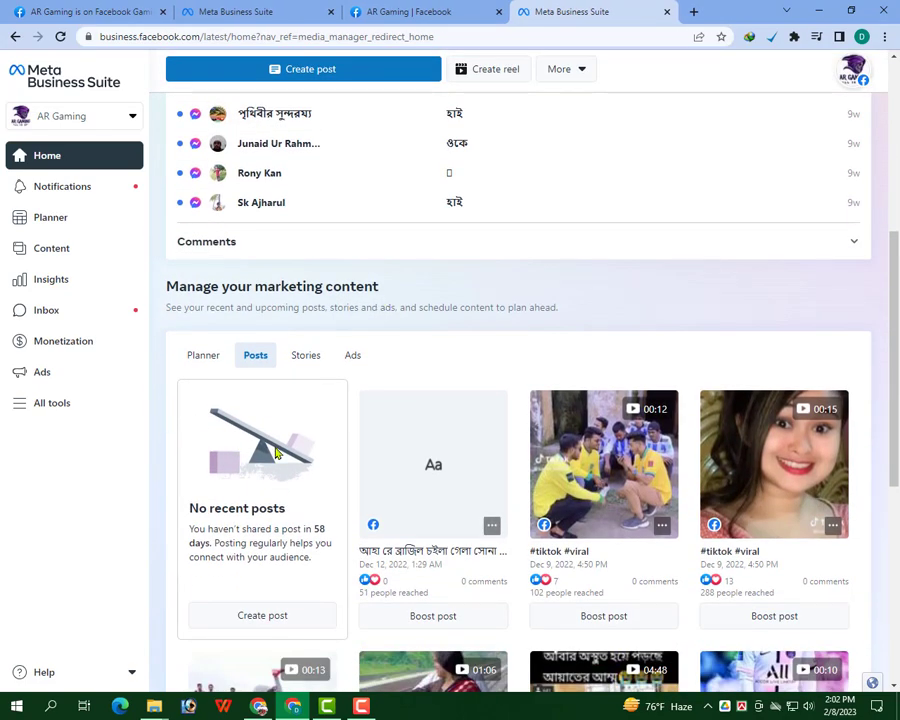
- Look through AR Gaming's recent posts and the suggestions for more ways to grow on the home page
{"action": "scroll", "coordinate": [278, 453], "scroll_direction": "down", "scroll_amount": 1}
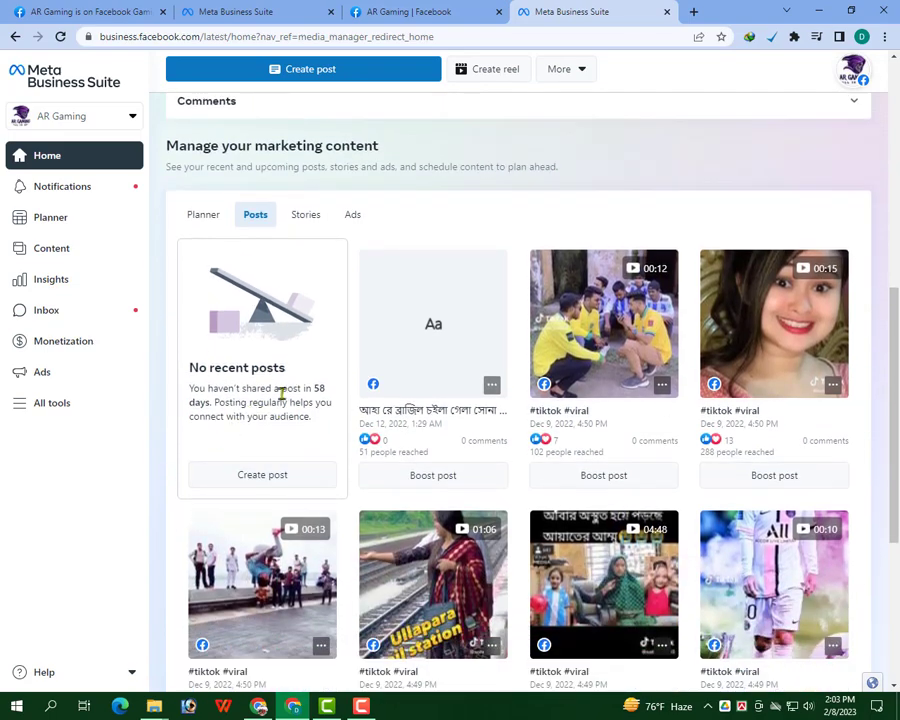
{"action": "scroll", "coordinate": [280, 395], "scroll_direction": "down", "scroll_amount": 1}
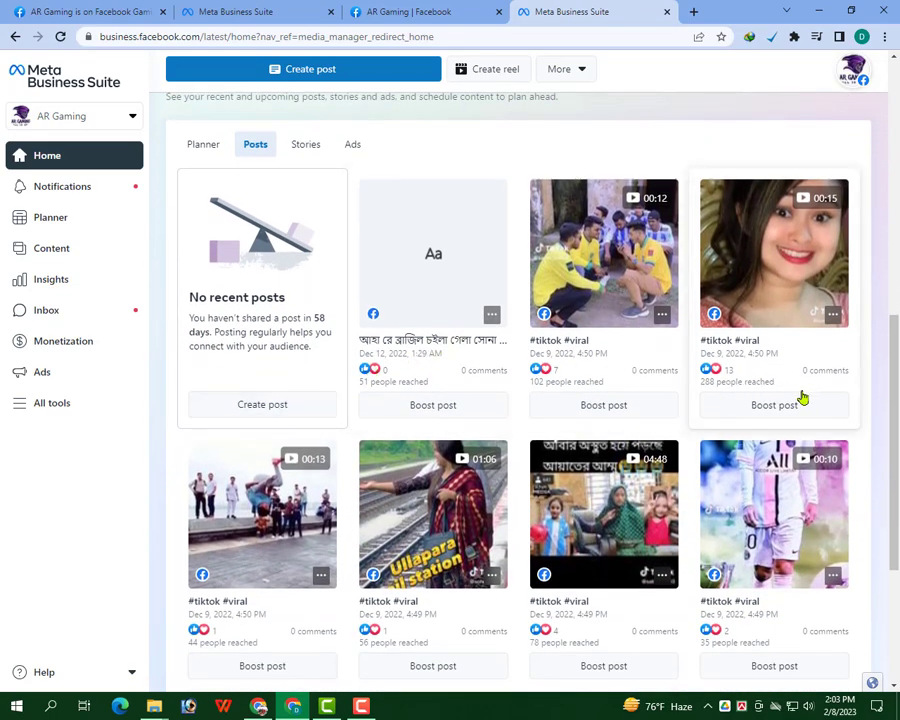
{"action": "scroll", "coordinate": [802, 398], "scroll_direction": "down", "scroll_amount": 1}
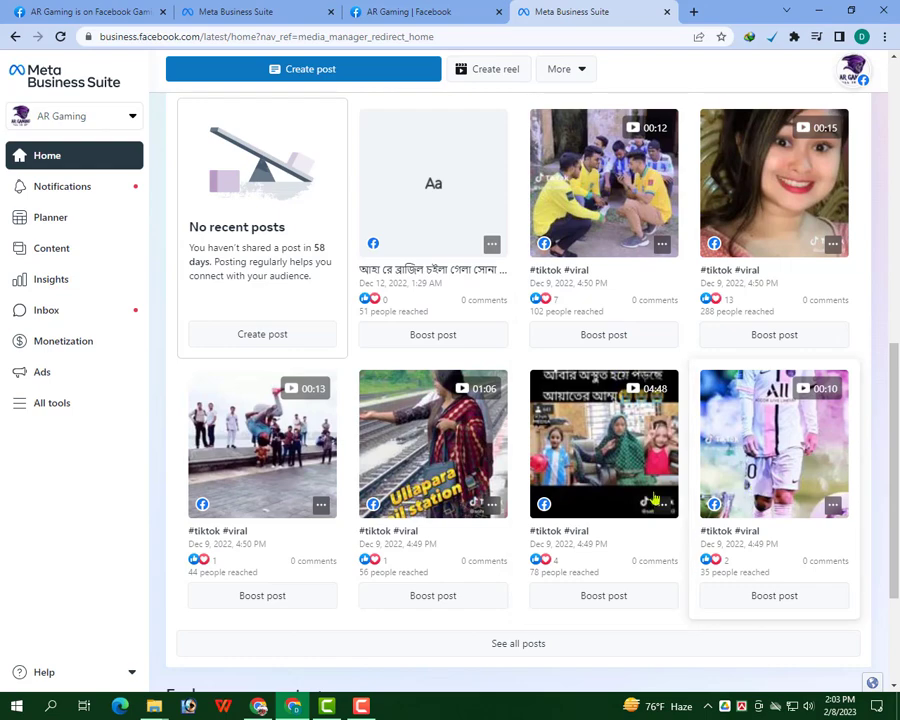
{"action": "scroll", "coordinate": [303, 488], "scroll_direction": "down", "scroll_amount": 3}
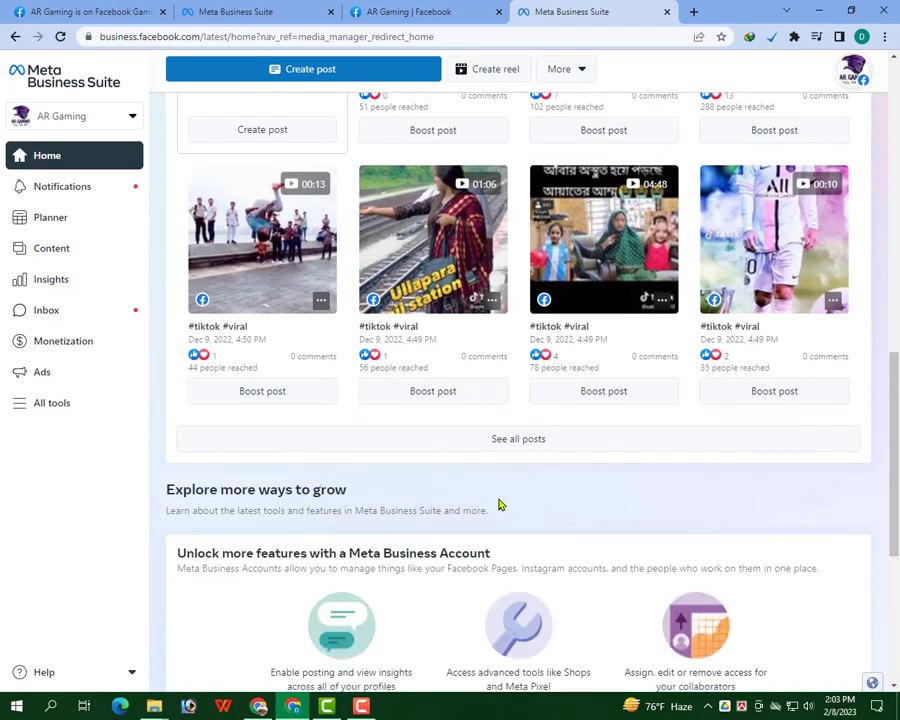
{"action": "scroll", "coordinate": [500, 505], "scroll_direction": "down", "scroll_amount": 3}
{"action": "scroll", "coordinate": [500, 505], "scroll_direction": "down", "scroll_amount": 1}
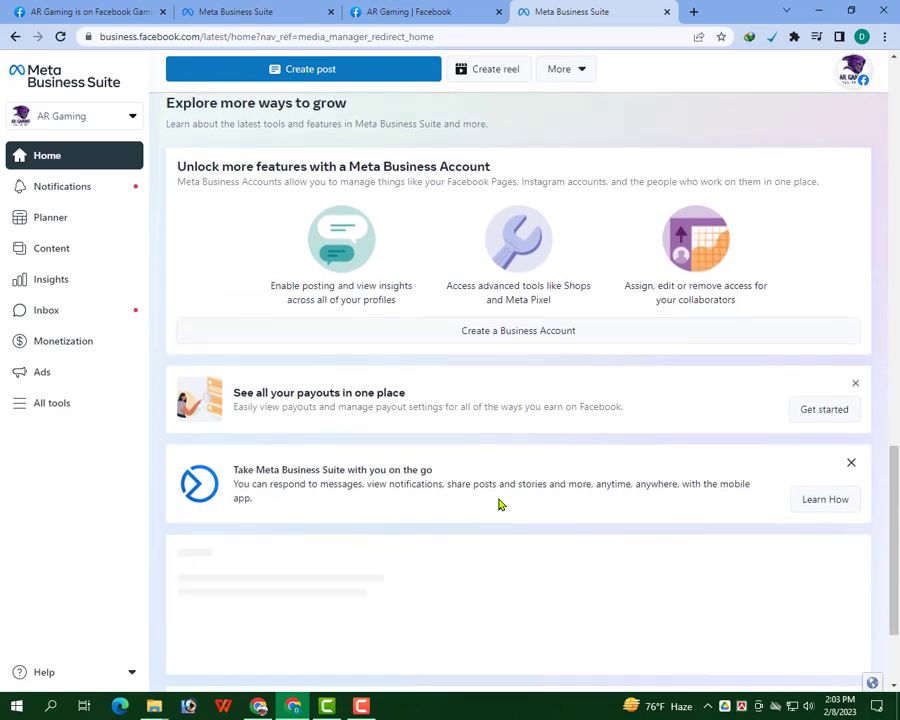
{"action": "scroll", "coordinate": [407, 543], "scroll_direction": "down", "scroll_amount": 2}
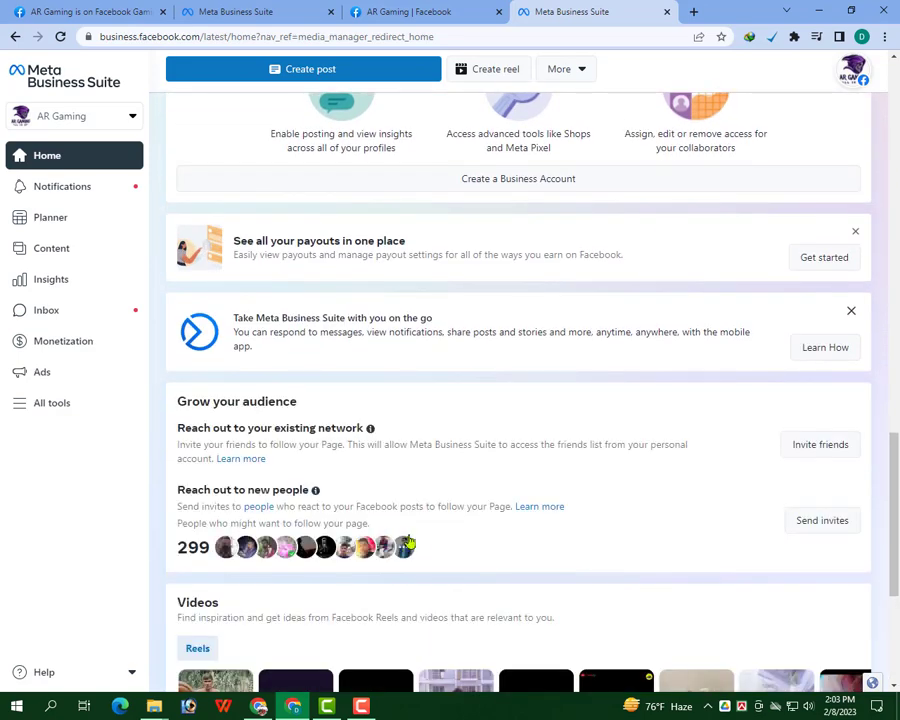
- Look at the audience growth options, browse the suggested Reels and view the latest Meta Business Suite updates
{"action": "scroll", "coordinate": [412, 540], "scroll_direction": "down", "scroll_amount": 2}
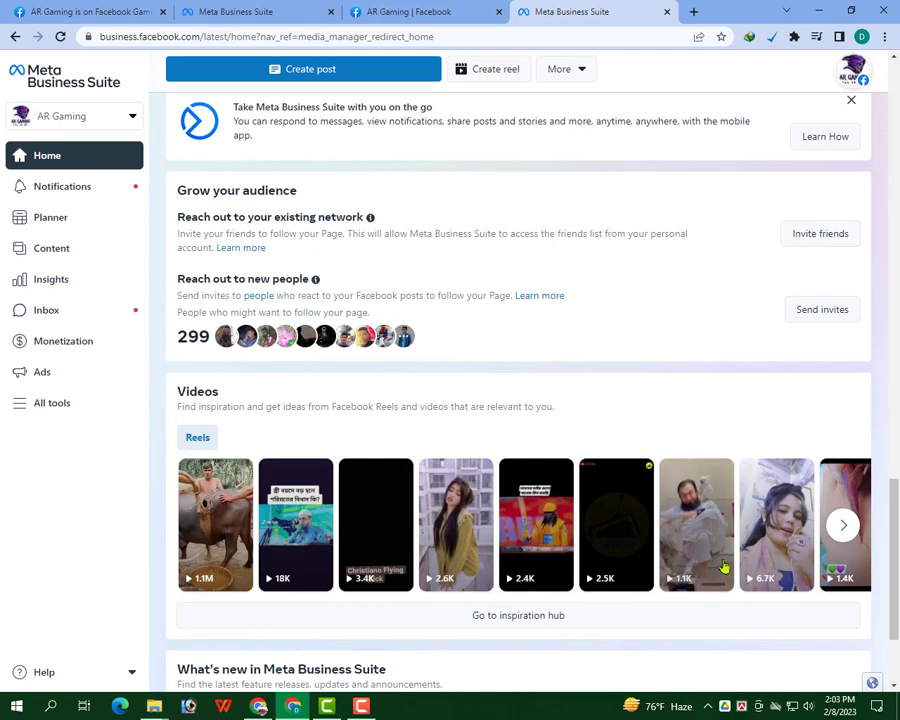
{"action": "left_click", "coordinate": [840, 525]}
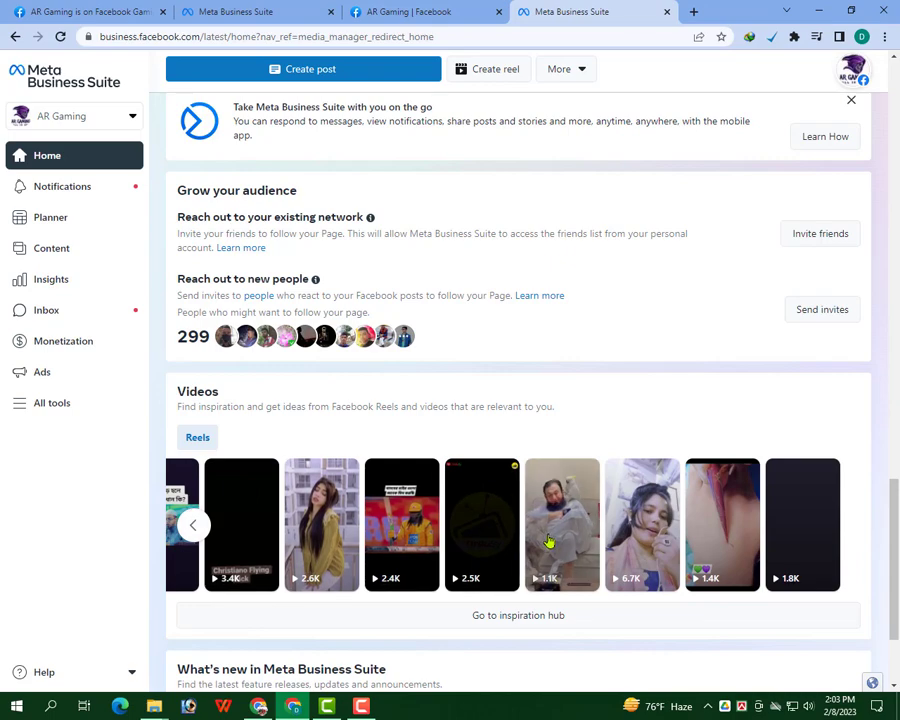
{"action": "scroll", "coordinate": [317, 573], "scroll_direction": "down", "scroll_amount": 3}
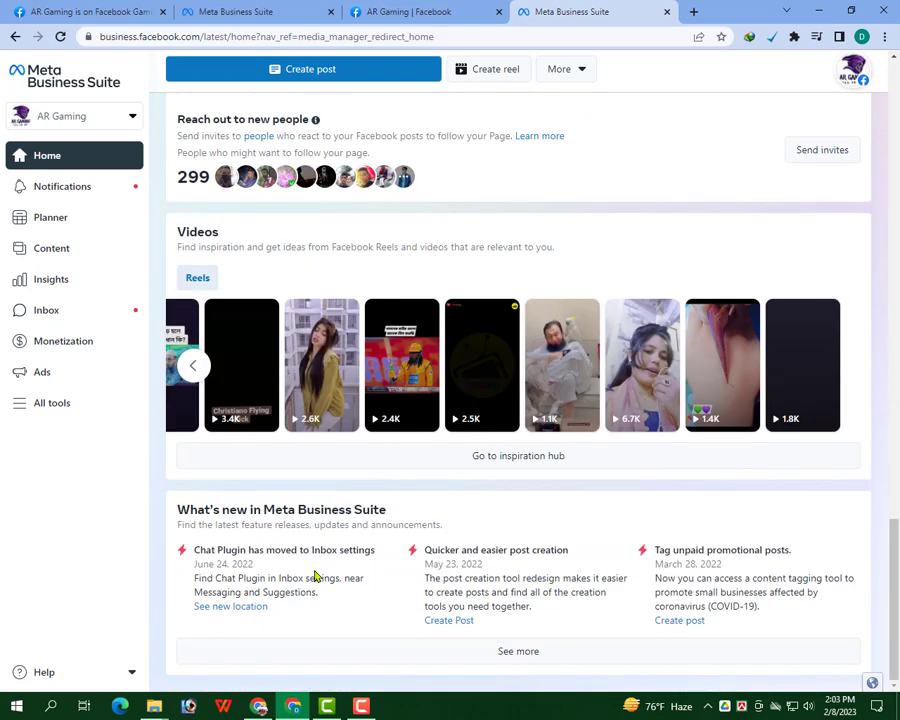
- Review the home page sections again, going back from the product updates to the recent posts
{"action": "scroll", "coordinate": [430, 594], "scroll_direction": "up", "scroll_amount": 1}
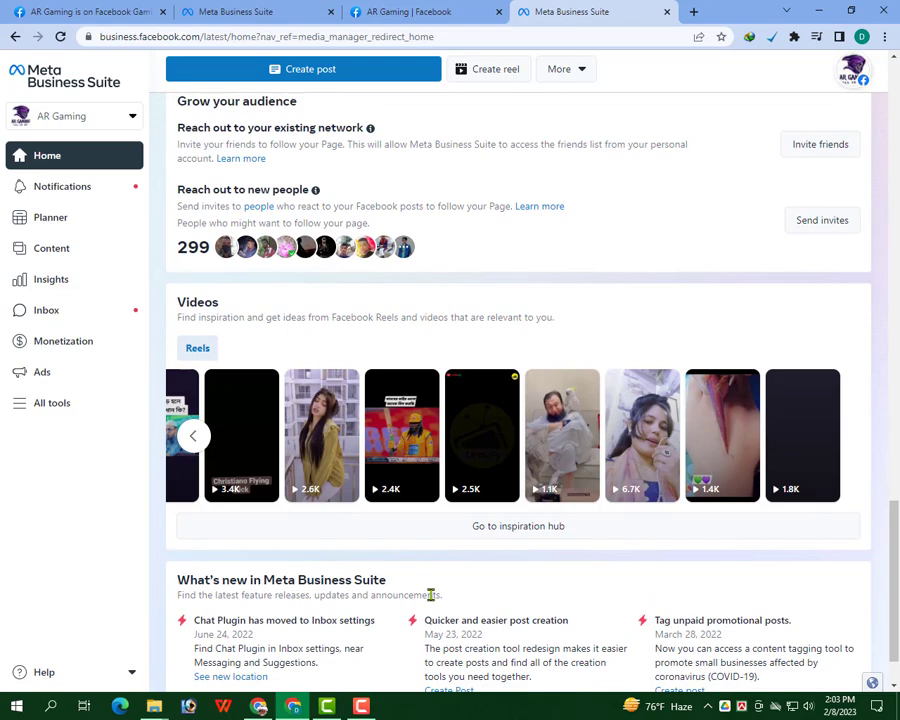
{"action": "scroll", "coordinate": [430, 594], "scroll_direction": "up", "scroll_amount": 1}
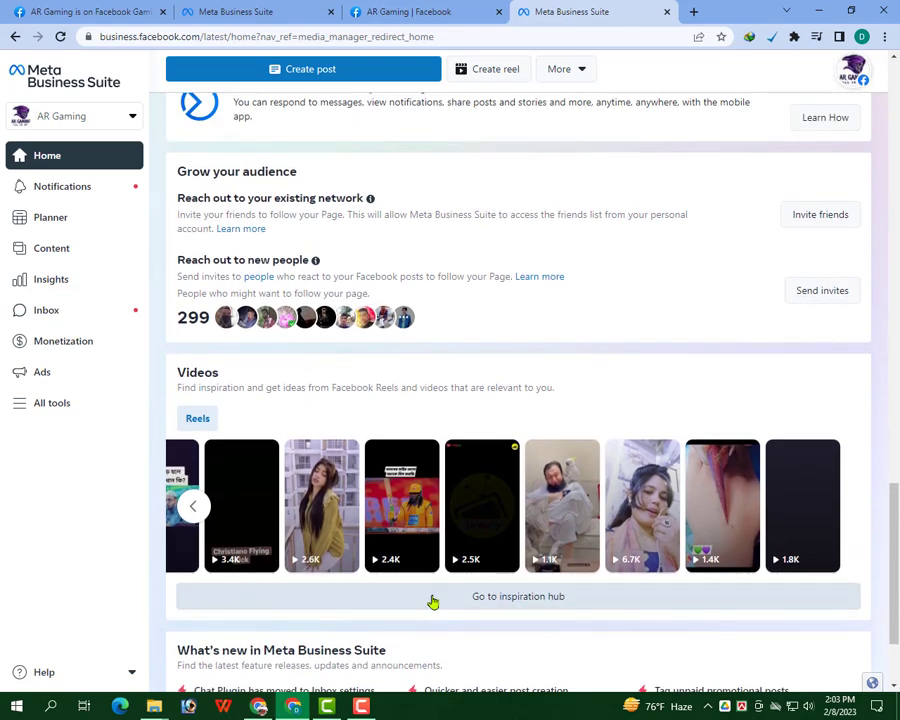
{"action": "scroll", "coordinate": [433, 601], "scroll_direction": "up", "scroll_amount": 4}
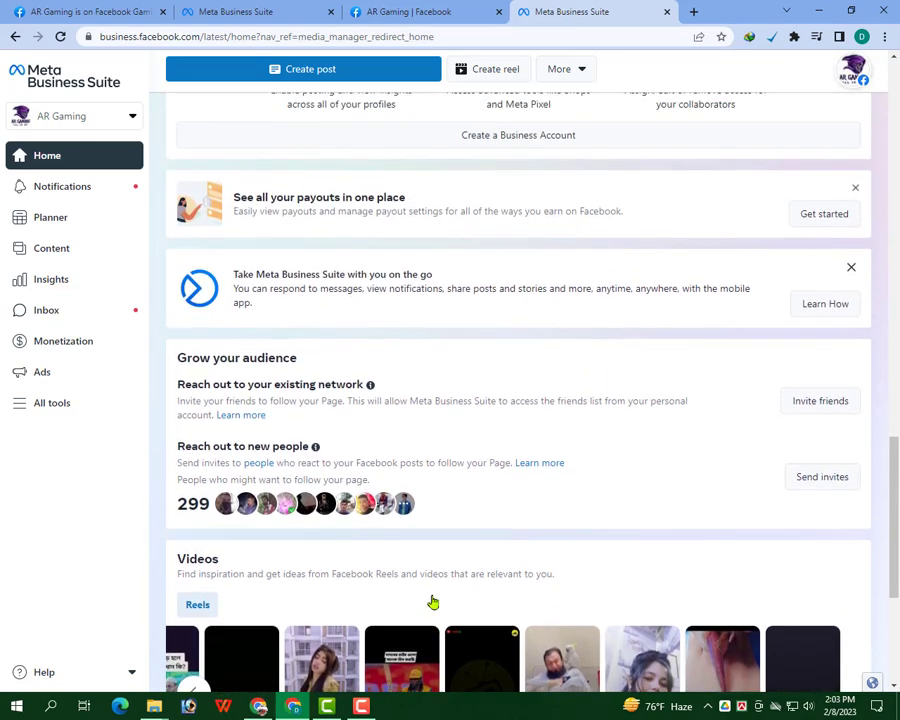
{"action": "scroll", "coordinate": [433, 601], "scroll_direction": "up", "scroll_amount": 8}
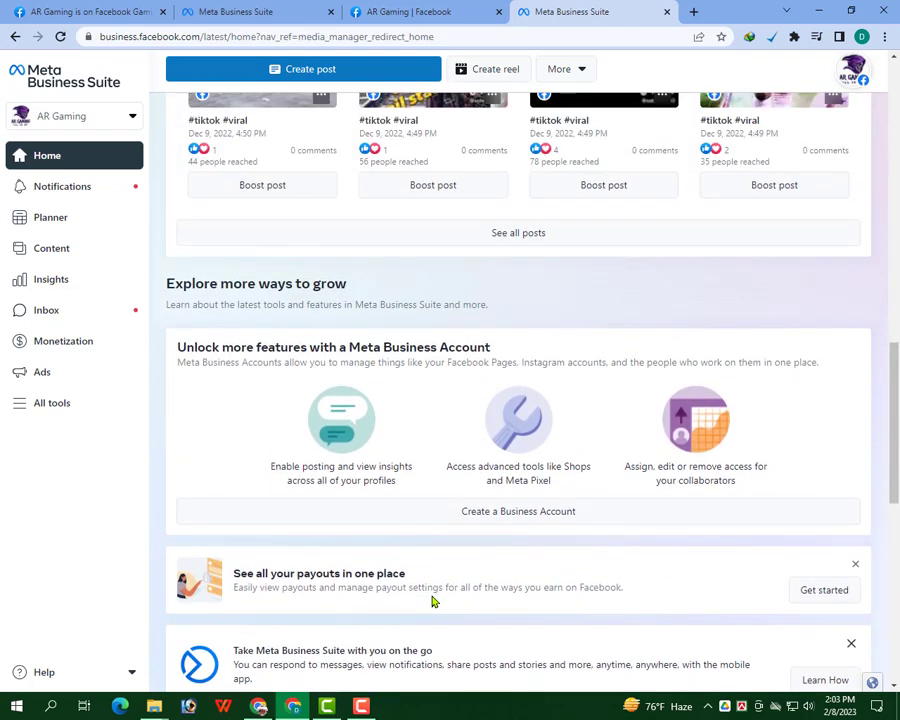
{"action": "scroll", "coordinate": [433, 601], "scroll_direction": "up", "scroll_amount": 6}
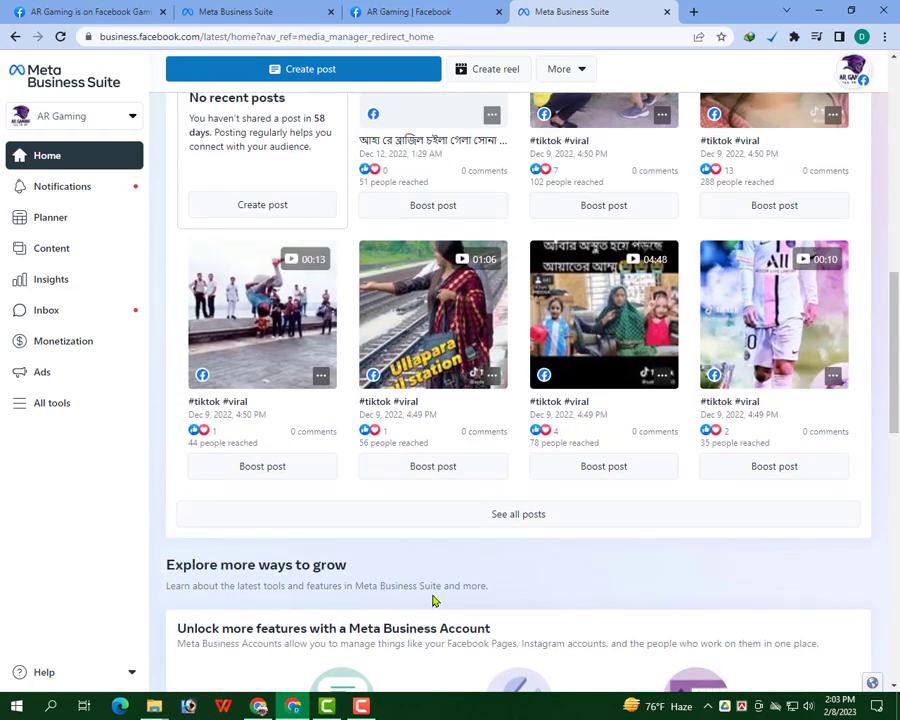
{"action": "scroll", "coordinate": [433, 601], "scroll_direction": "up", "scroll_amount": 2}
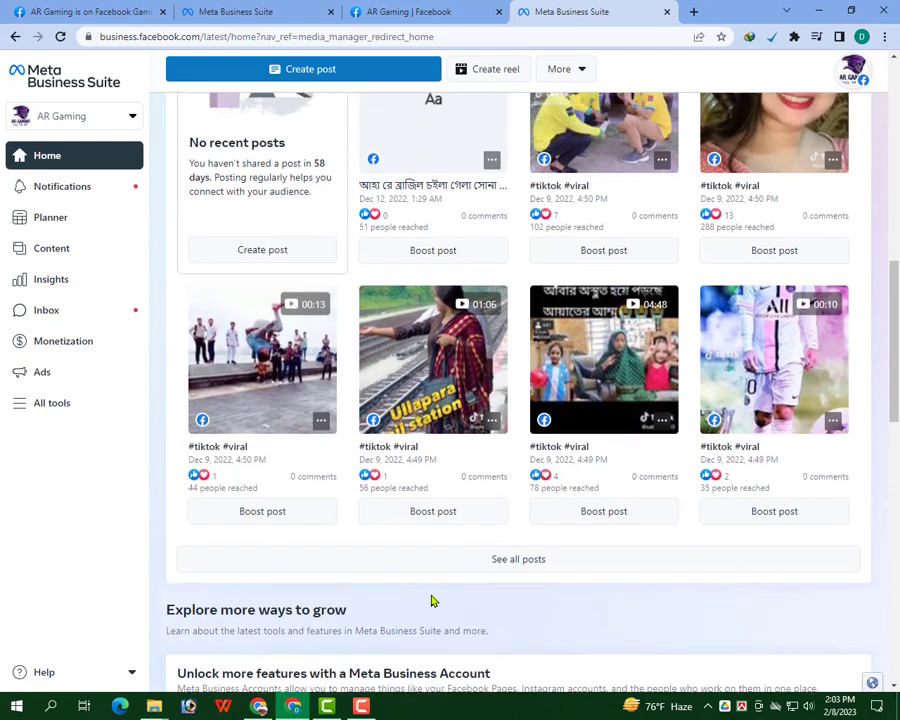
{"action": "scroll", "coordinate": [433, 601], "scroll_direction": "up", "scroll_amount": 2}
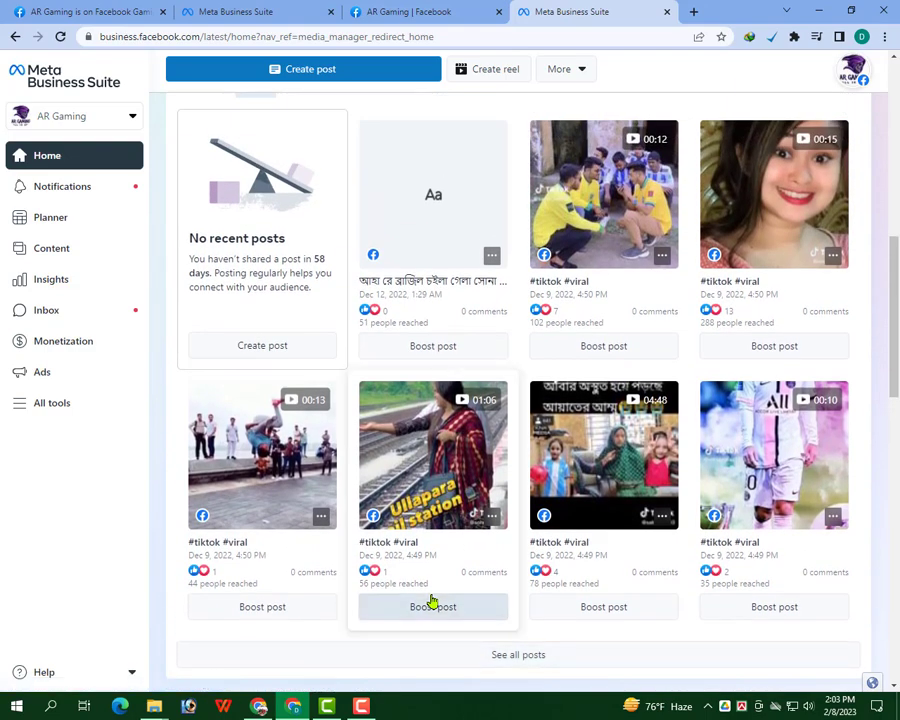
{"action": "scroll", "coordinate": [433, 601], "scroll_direction": "up", "scroll_amount": 4}
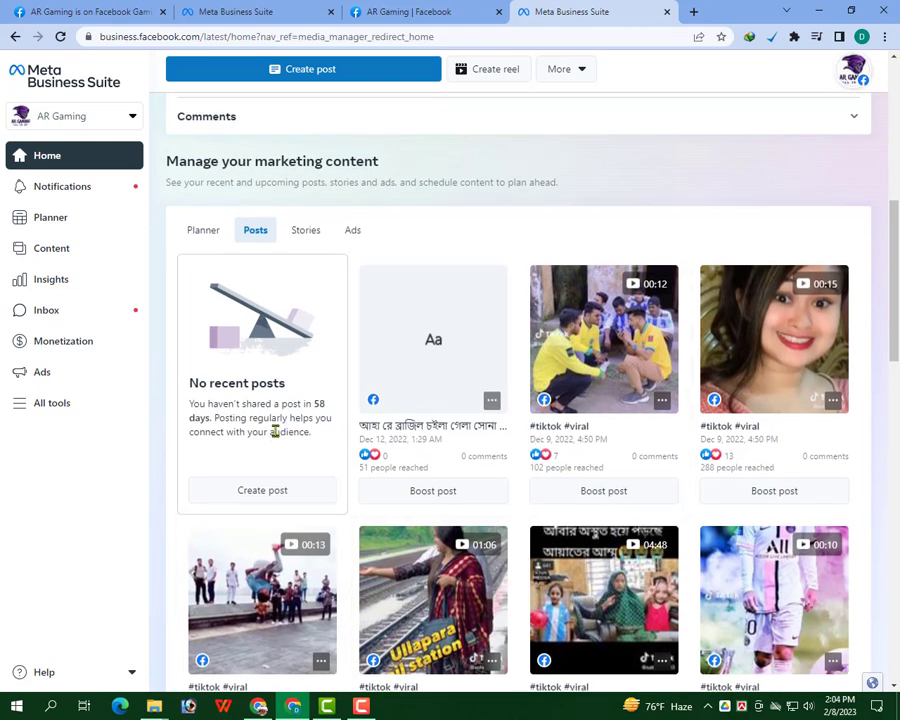
- View the page's notifications and close them again
{"action": "scroll", "coordinate": [301, 458], "scroll_direction": "up", "scroll_amount": 8}
{"action": "left_click", "coordinate": [100, 192]}
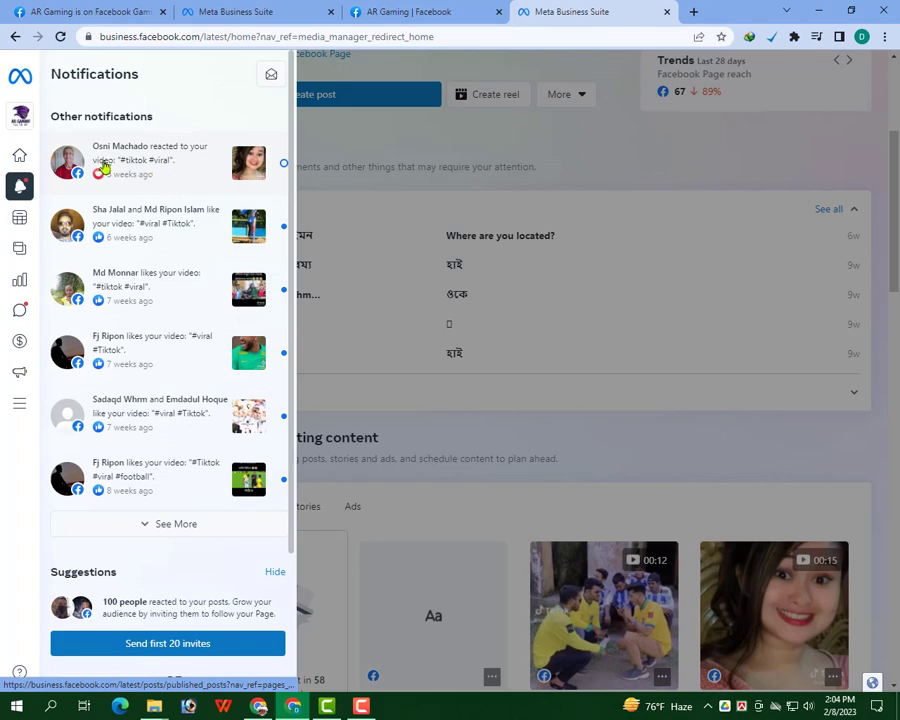
{"action": "left_click", "coordinate": [403, 138]}
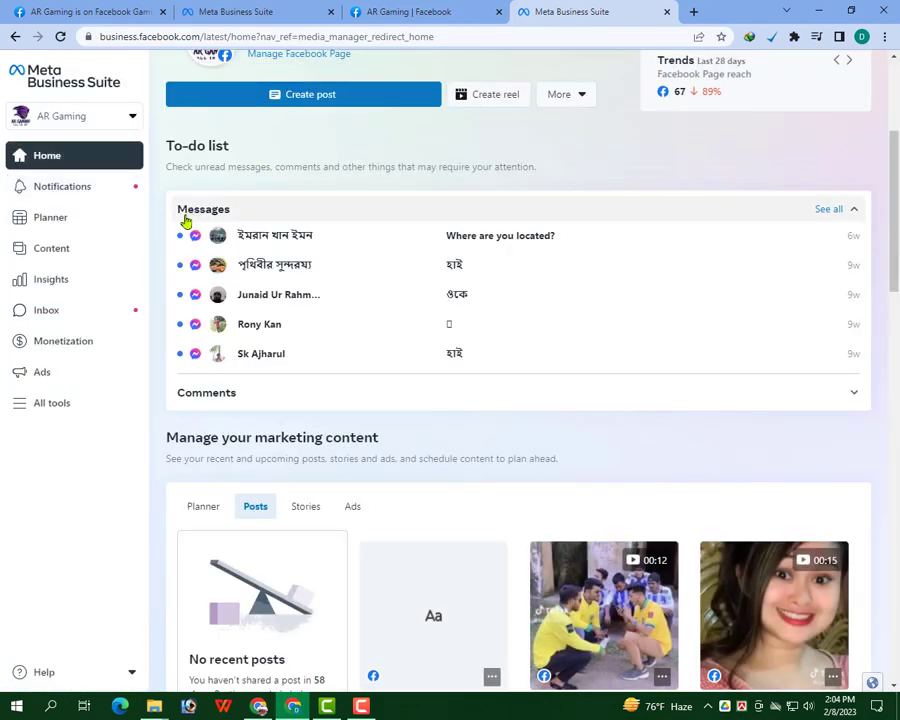
- Start a new post for AR Gaming and postpone the tour of the new post creation experience
{"action": "scroll", "coordinate": [281, 355], "scroll_direction": "up", "scroll_amount": 3}
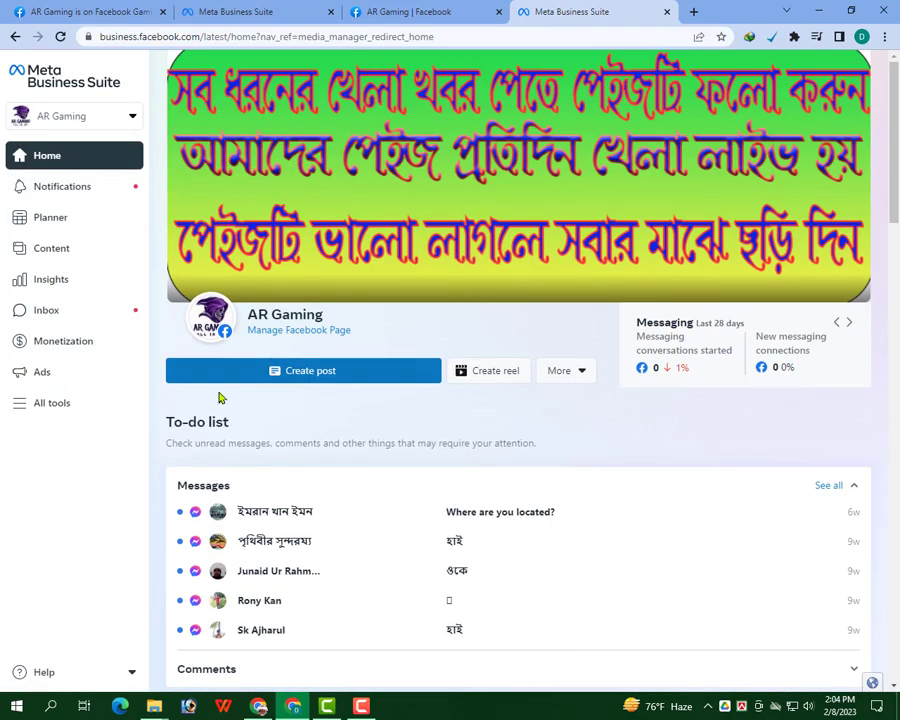
{"action": "left_click", "coordinate": [317, 373]}
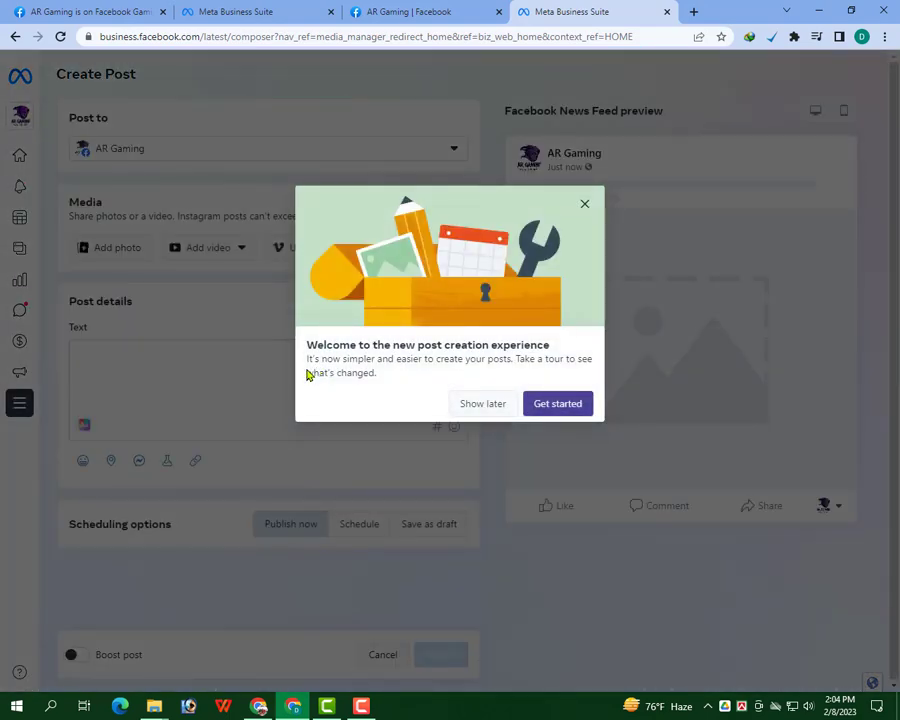
{"action": "left_click", "coordinate": [486, 408]}
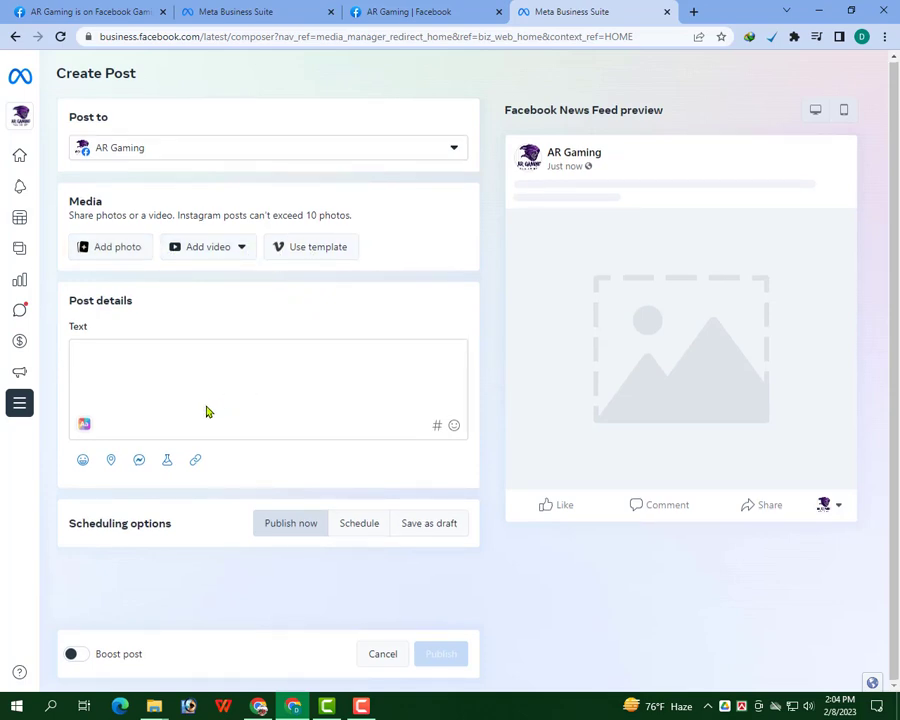
- Add the photo 888.jpg from the Desktop folder to the post
{"action": "left_click", "coordinate": [116, 252]}
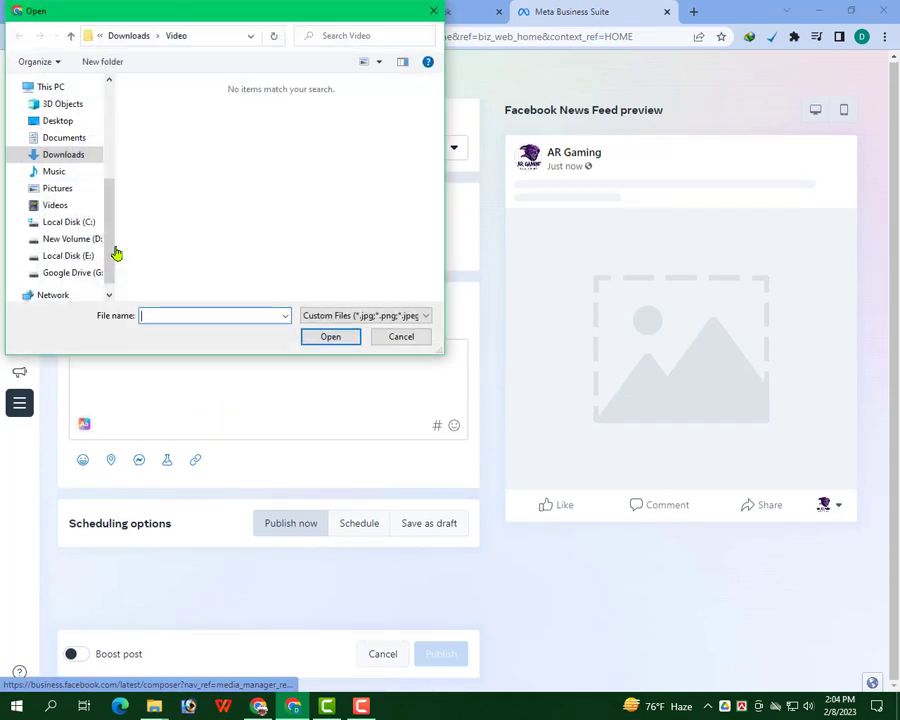
{"action": "left_click", "coordinate": [55, 122]}
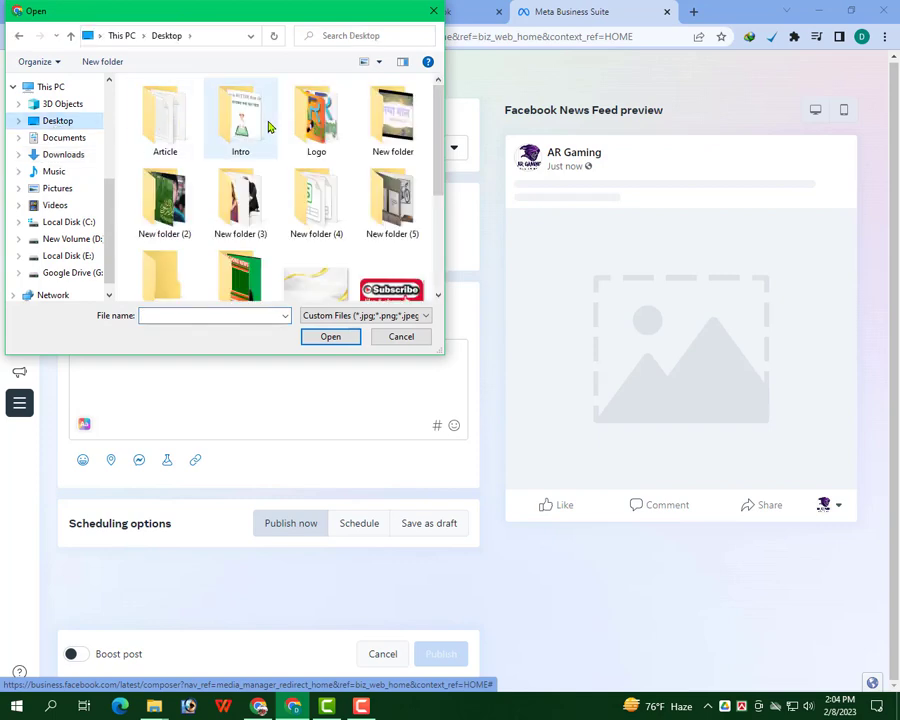
{"action": "scroll", "coordinate": [300, 245], "scroll_direction": "down", "scroll_amount": 2}
{"action": "left_click", "coordinate": [392, 158]}
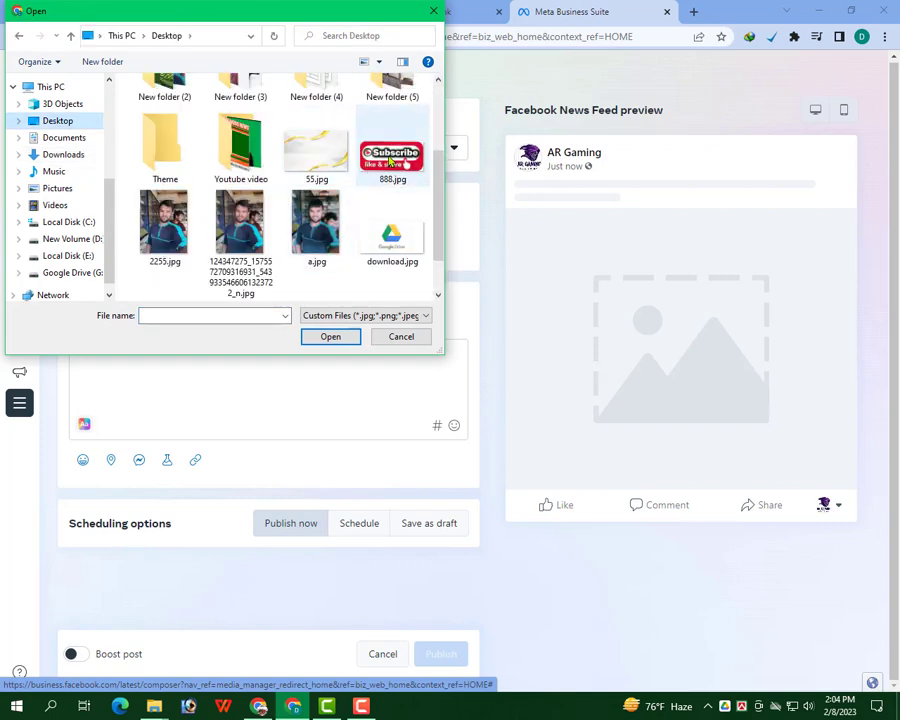
{"action": "left_click", "coordinate": [331, 337]}
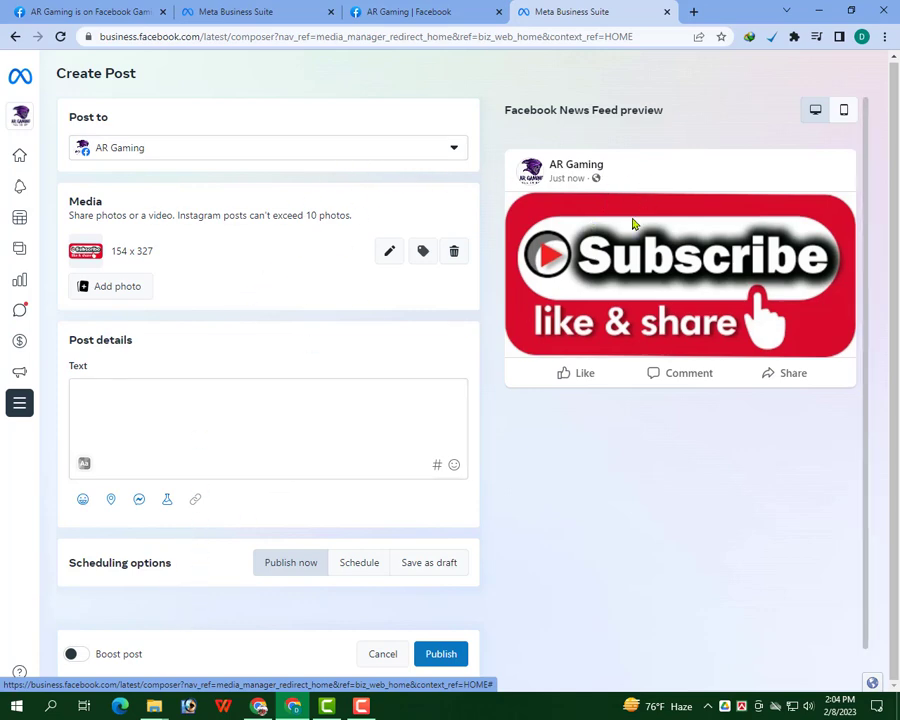
- Preview the post in the mobile and desktop layouts, and remove its photo
{"action": "left_click", "coordinate": [840, 113]}
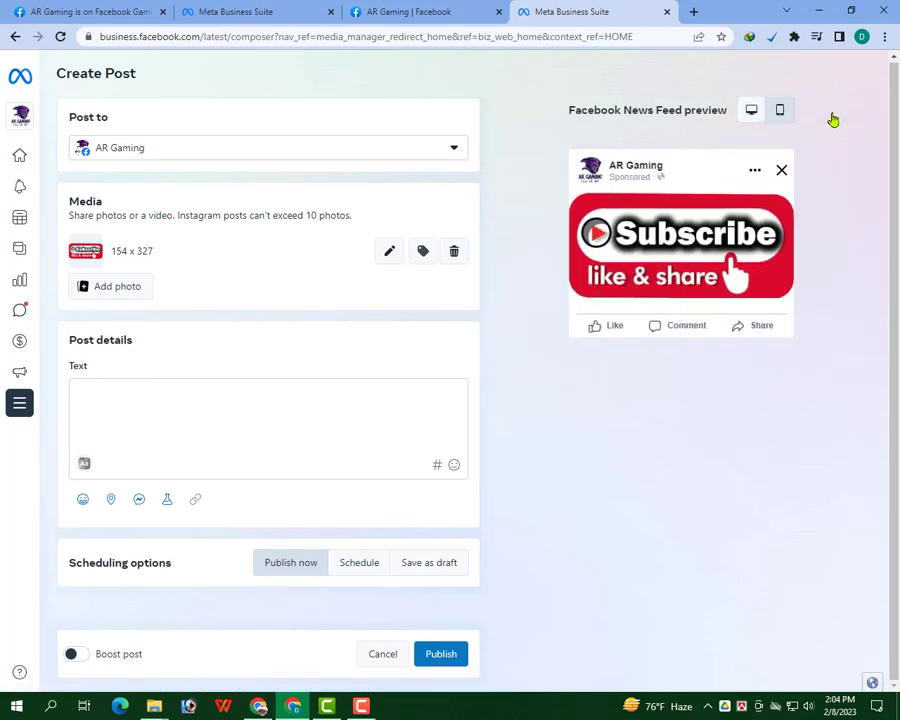
{"action": "left_click", "coordinate": [752, 112]}
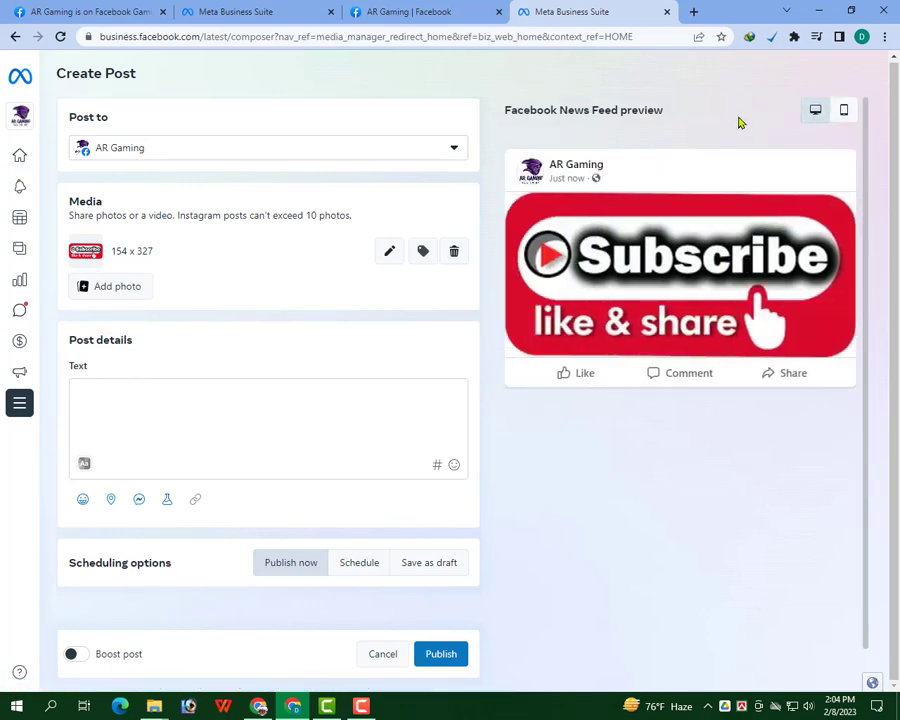
{"action": "left_click", "coordinate": [451, 259]}
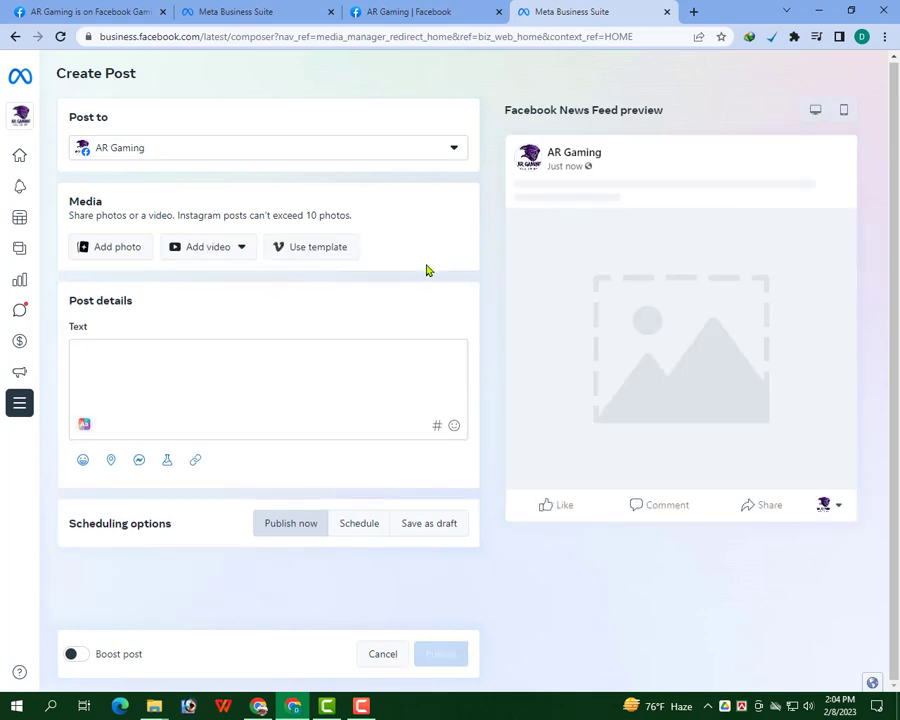
- Upload the video Backround online remove.mp4 to the post from New folder (2) on the Desktop
{"action": "left_click", "coordinate": [214, 256]}
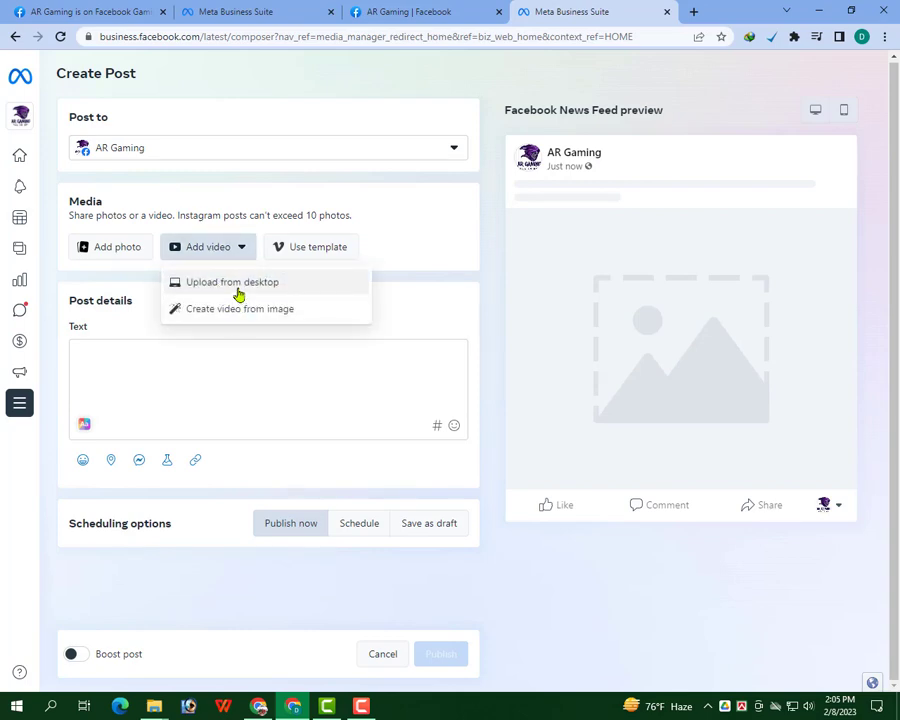
{"action": "left_click", "coordinate": [236, 292]}
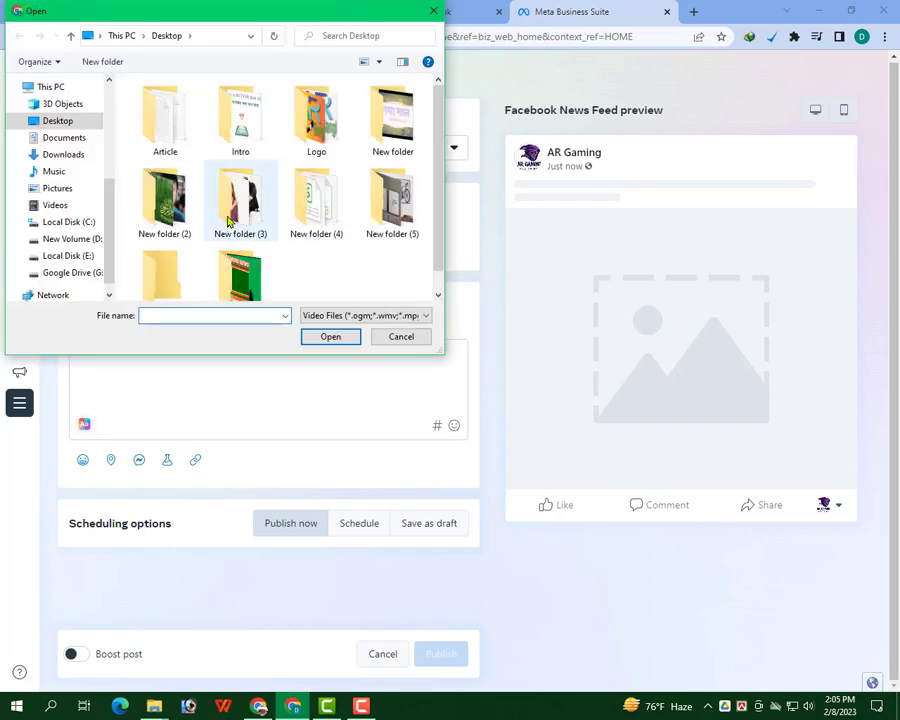
{"action": "left_click", "coordinate": [185, 221]}
{"action": "double_click", "coordinate": [185, 221]}
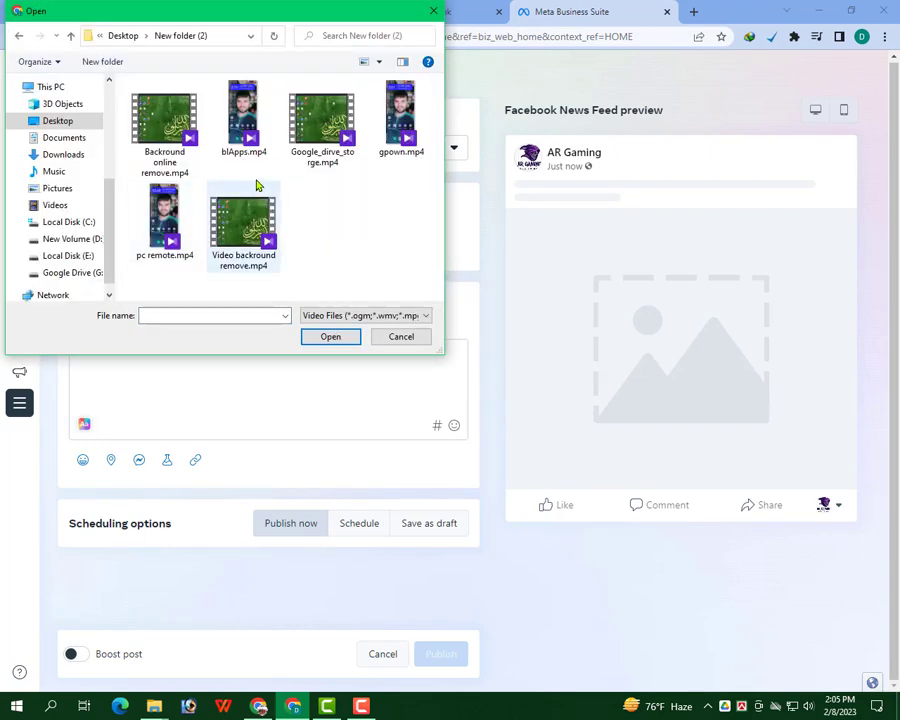
{"action": "left_click", "coordinate": [151, 128]}
{"action": "left_click", "coordinate": [315, 336]}
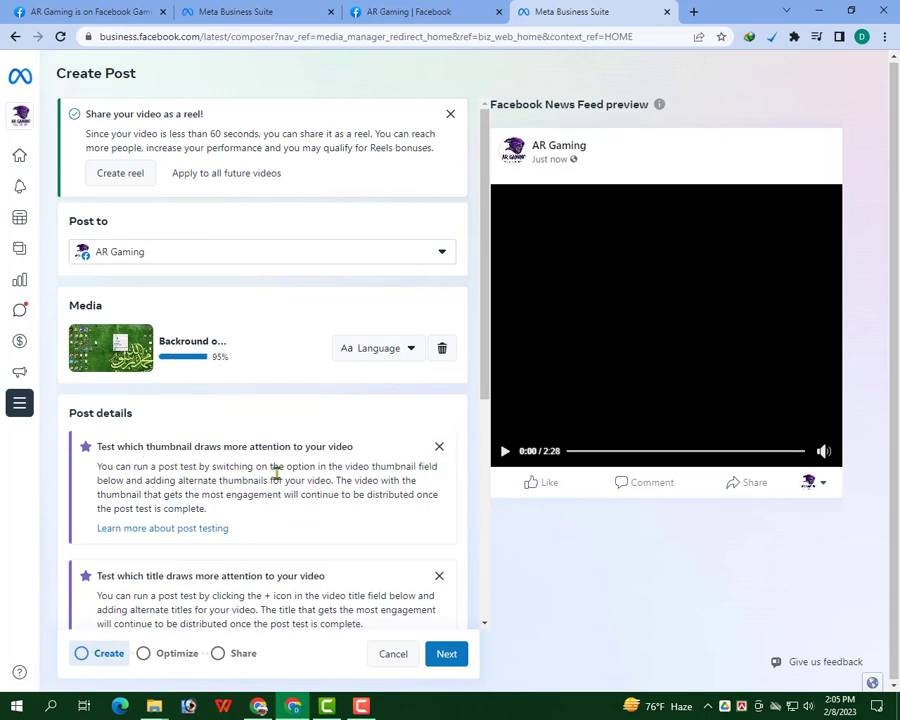
- Review the video post's title, description and thumbnail options, and browse through the suggested thumbnails
{"action": "scroll", "coordinate": [239, 492], "scroll_direction": "down", "scroll_amount": 1}
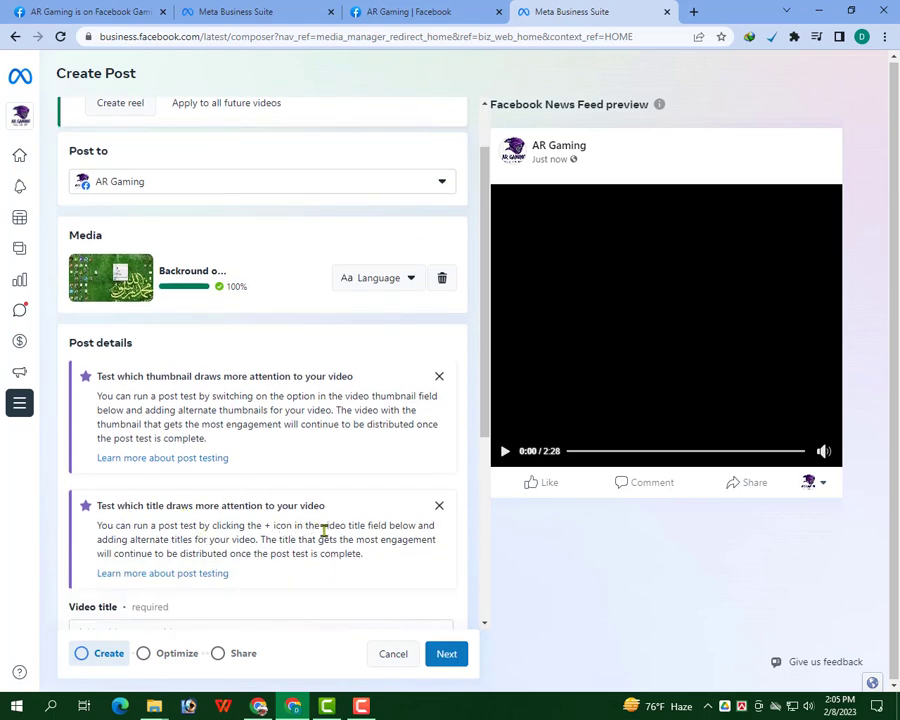
{"action": "scroll", "coordinate": [217, 543], "scroll_direction": "down", "scroll_amount": 3}
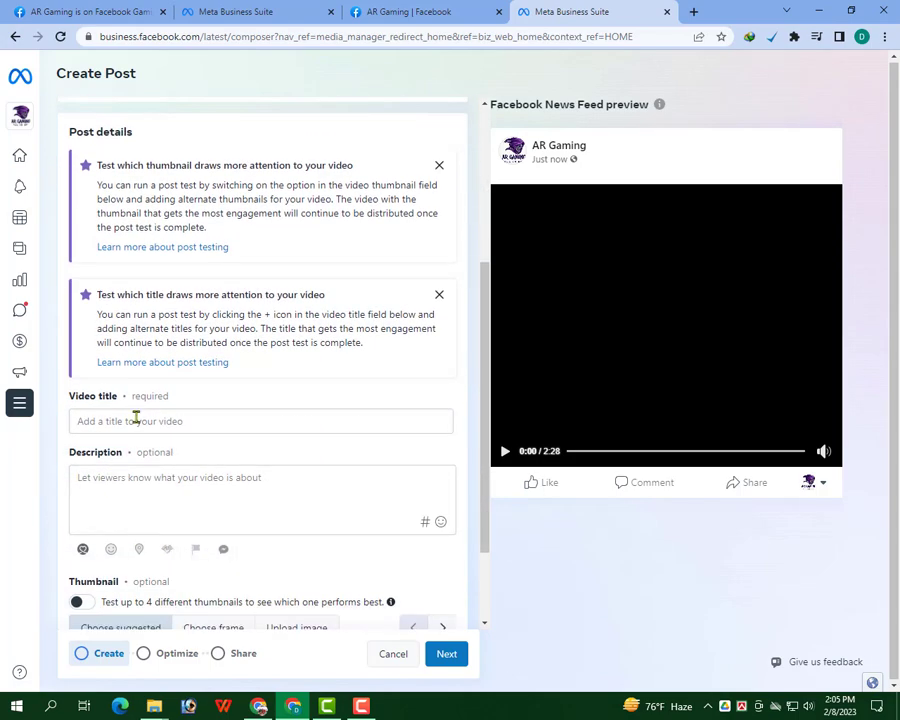
{"action": "scroll", "coordinate": [126, 498], "scroll_direction": "down", "scroll_amount": 1}
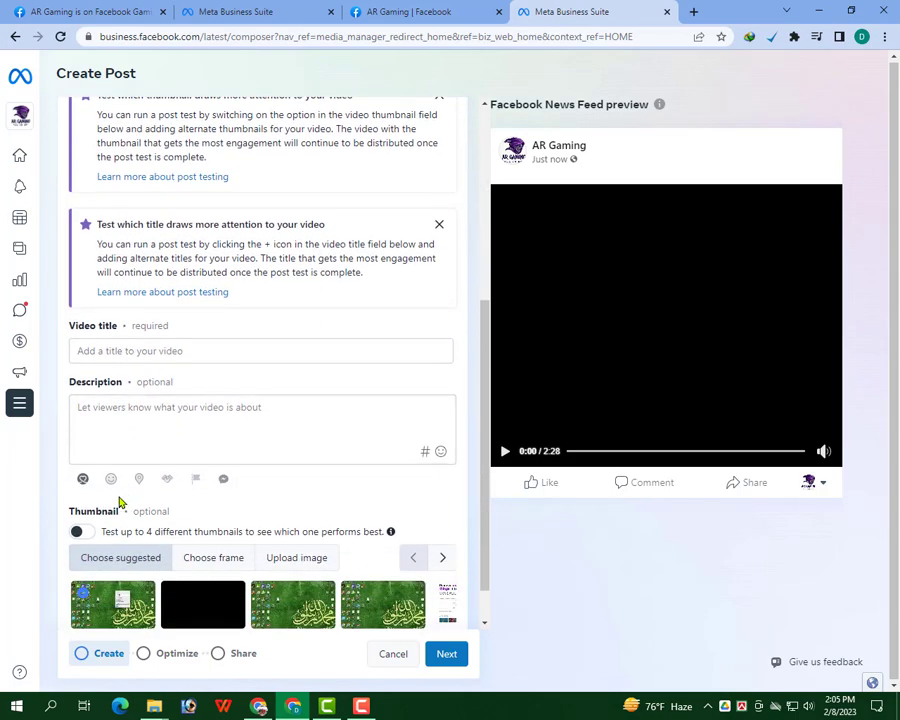
{"action": "scroll", "coordinate": [250, 558], "scroll_direction": "down", "scroll_amount": 1}
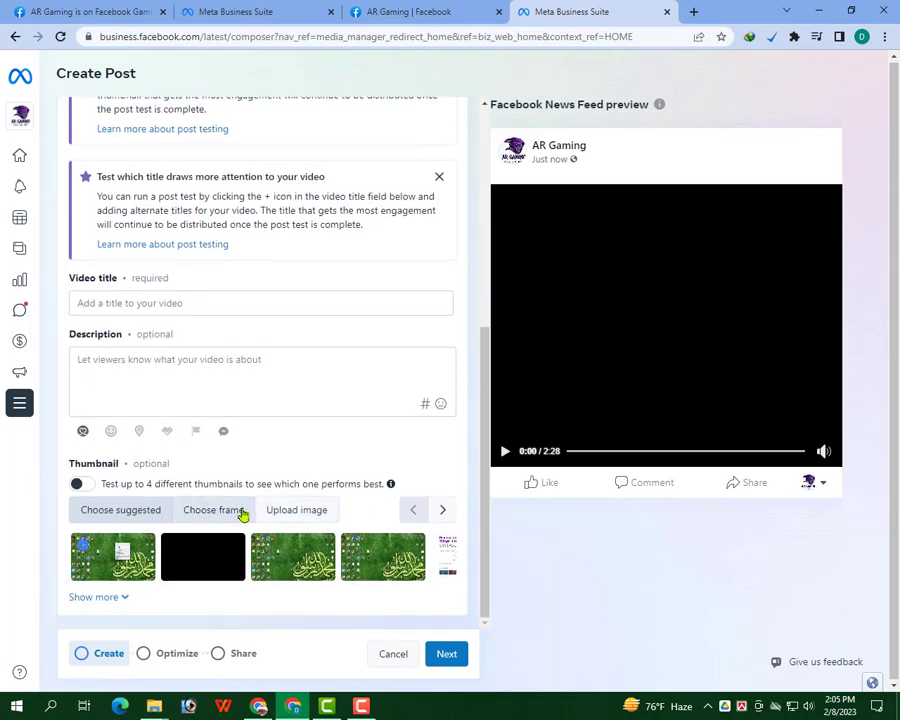
{"action": "left_click", "coordinate": [443, 512]}
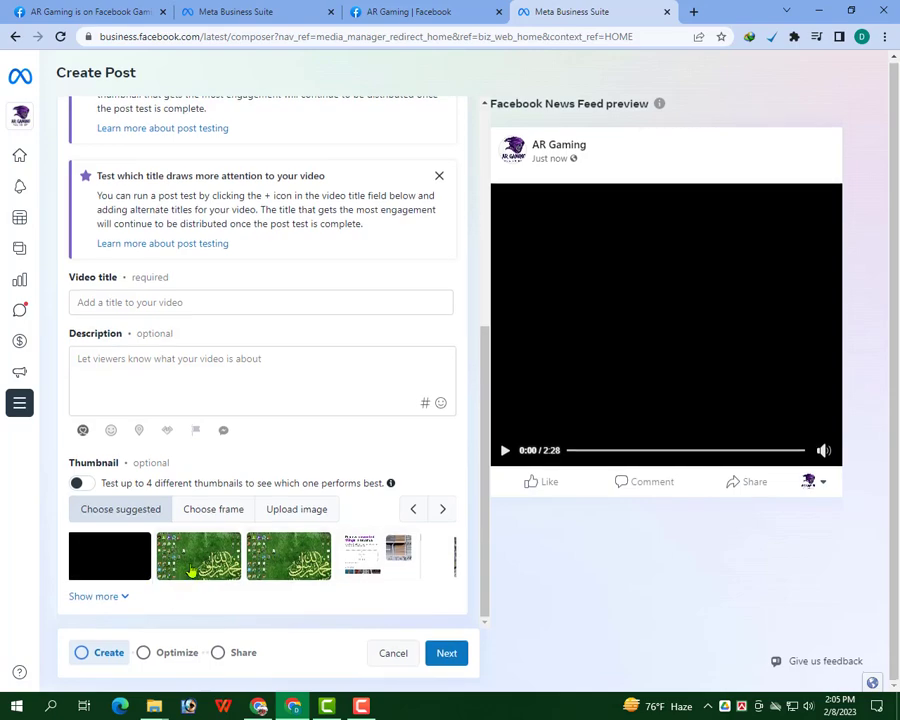
{"action": "scroll", "coordinate": [191, 568], "scroll_direction": "up", "scroll_amount": 4}
{"action": "scroll", "coordinate": [186, 567], "scroll_direction": "up", "scroll_amount": 3}
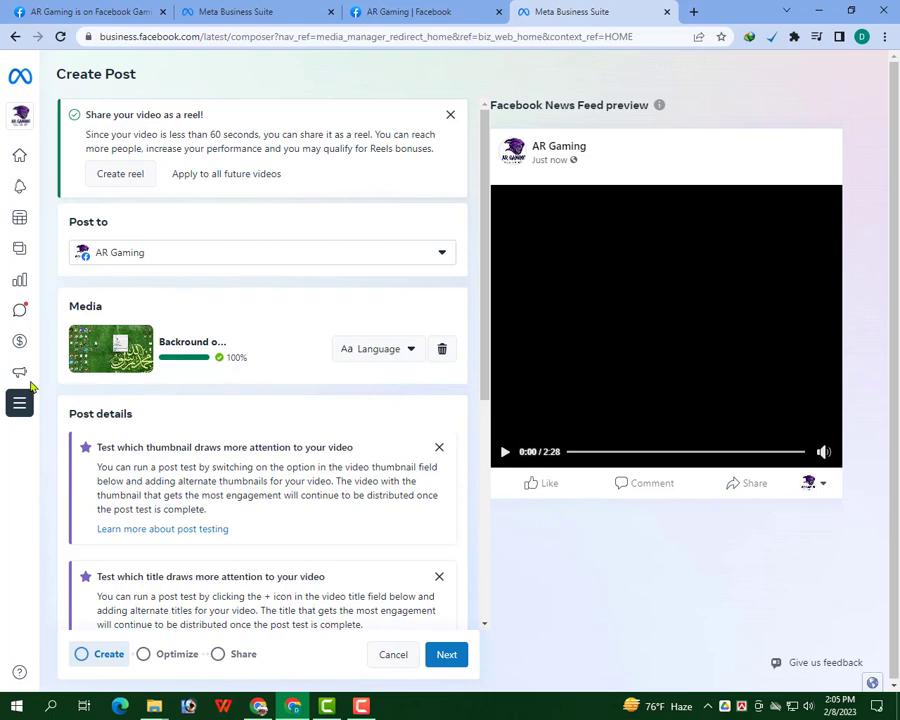
- Remove the uploaded video from the post, and leave the composer for the page's Monetization overview
{"action": "mouse_move", "coordinate": [28, 348]}
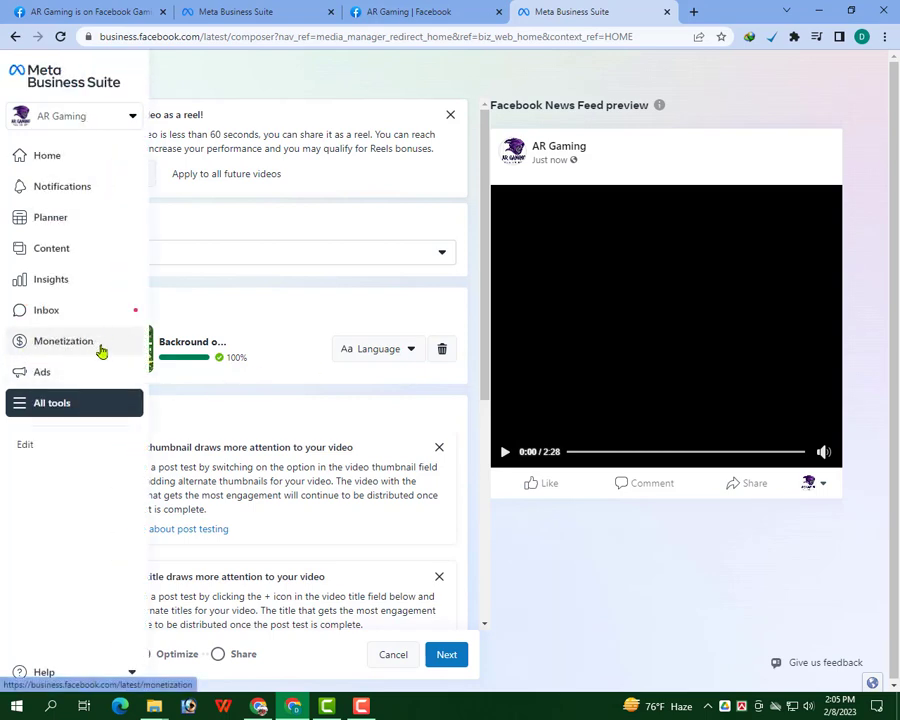
{"action": "left_click", "coordinate": [442, 350]}
{"action": "mouse_move", "coordinate": [12, 358]}
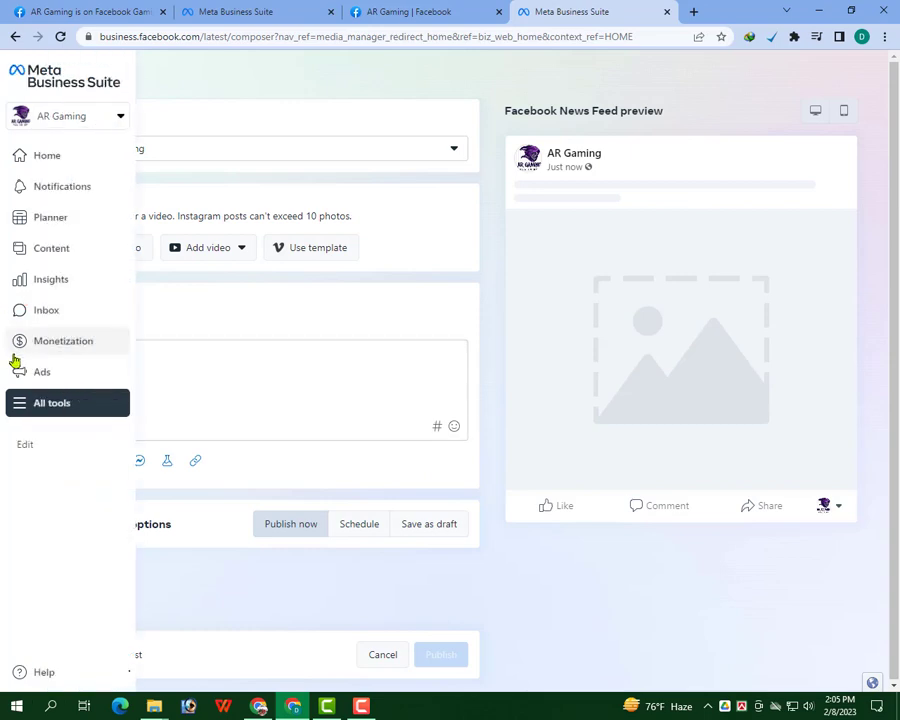
{"action": "left_click", "coordinate": [44, 343]}
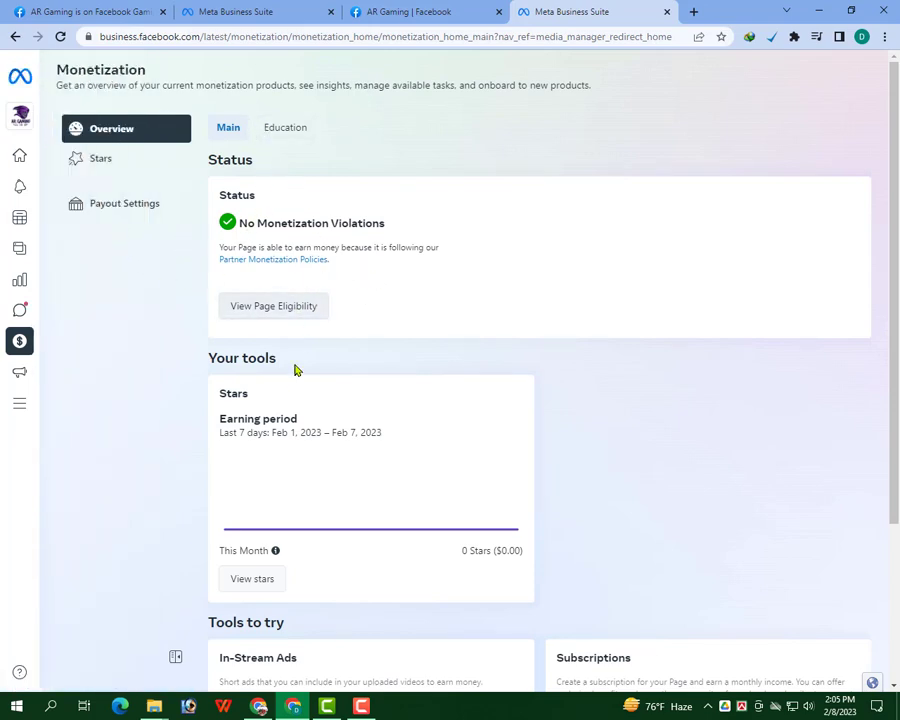
- View the page's eligibility for the other monetization tools and examine the criteria for In-Stream Ads for On-Demand
{"action": "left_click", "coordinate": [273, 313]}
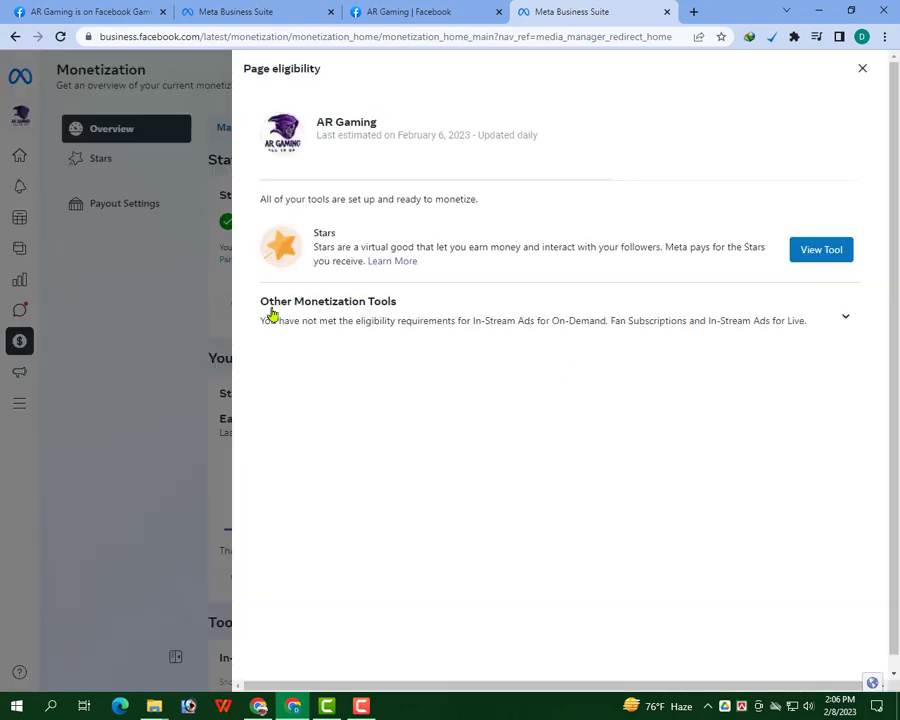
{"action": "left_click", "coordinate": [843, 318]}
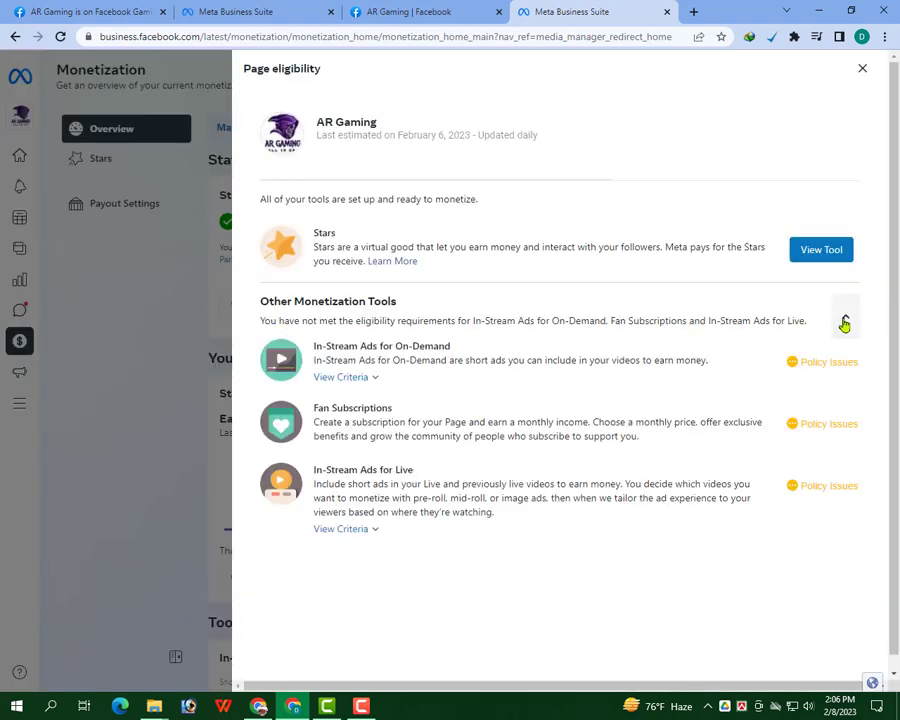
{"action": "left_click", "coordinate": [374, 378]}
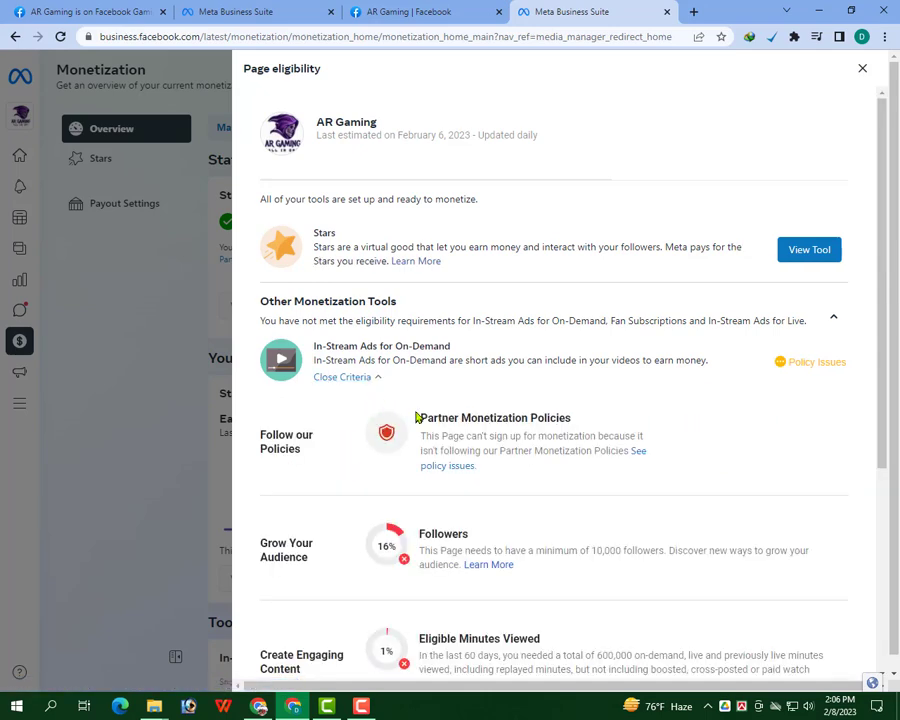
{"action": "scroll", "coordinate": [347, 460], "scroll_direction": "down", "scroll_amount": 1}
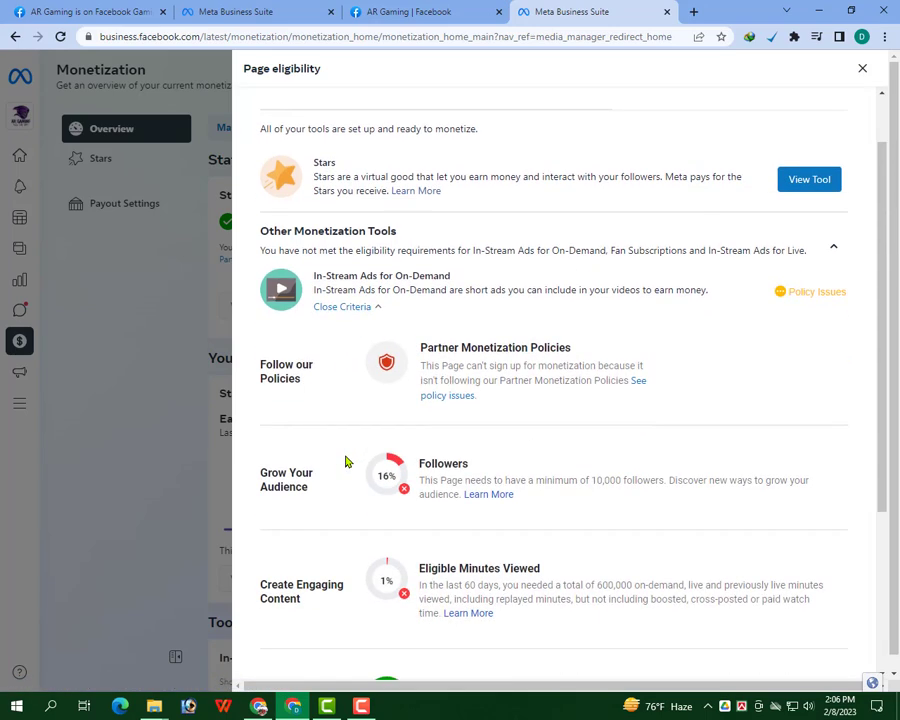
{"action": "scroll", "coordinate": [370, 402], "scroll_direction": "down", "scroll_amount": 1}
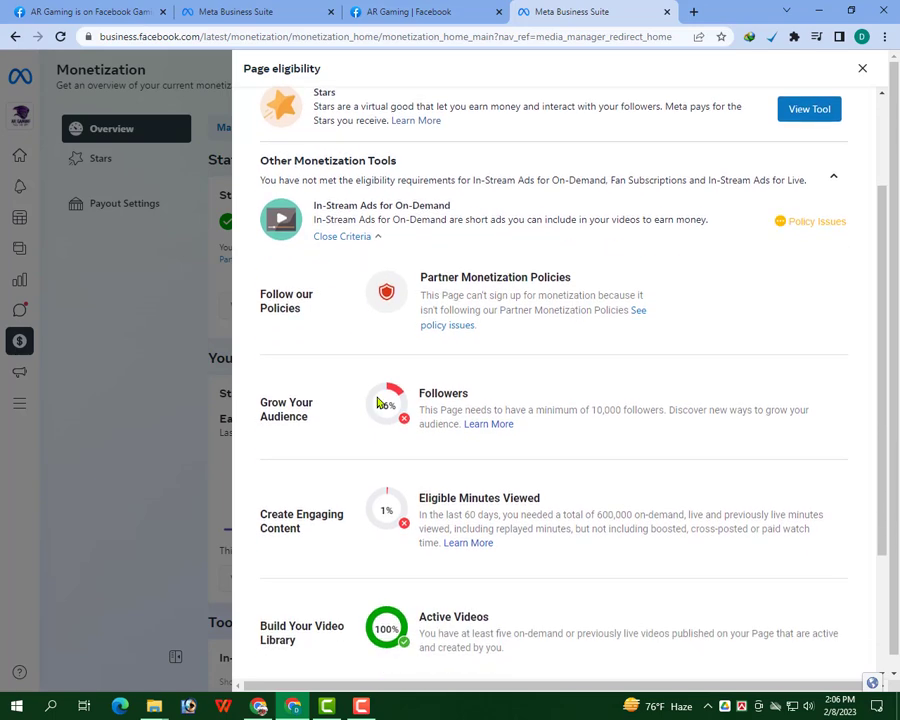
{"action": "scroll", "coordinate": [387, 421], "scroll_direction": "down", "scroll_amount": 1}
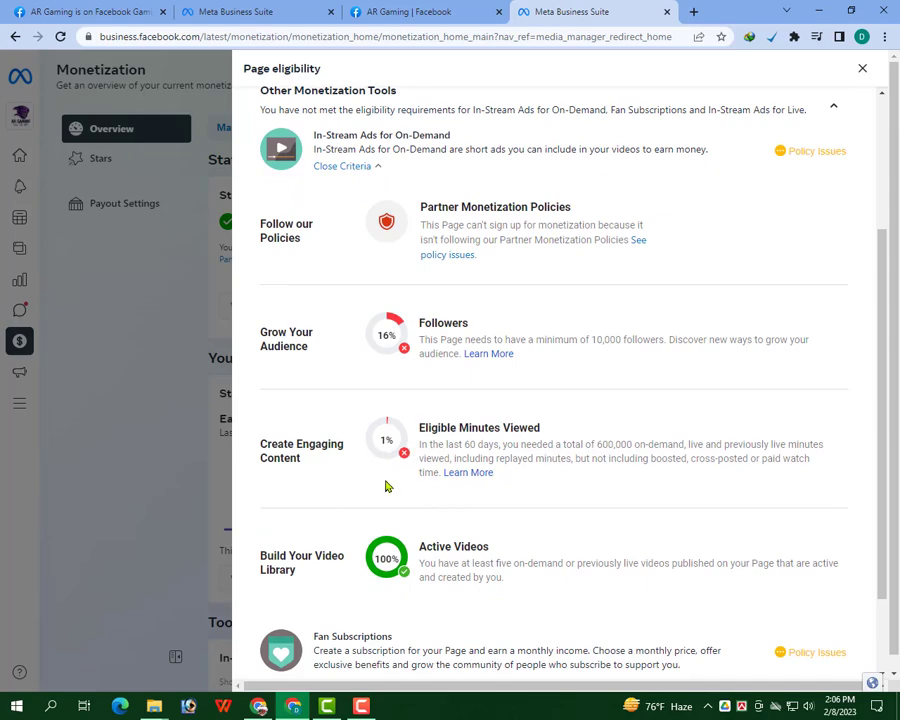
{"action": "scroll", "coordinate": [387, 486], "scroll_direction": "down", "scroll_amount": 1}
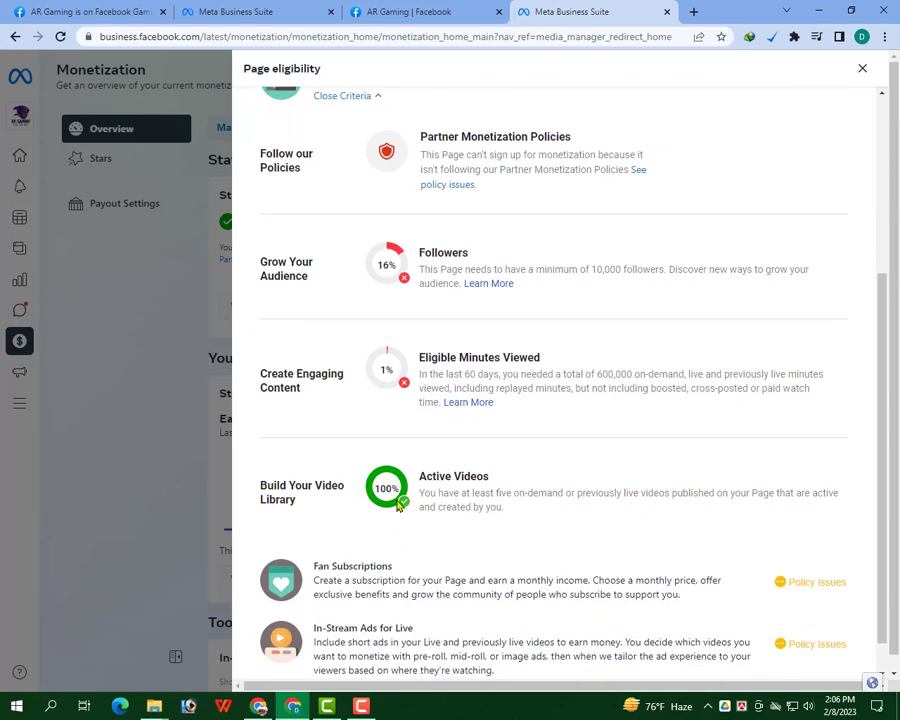
{"action": "scroll", "coordinate": [380, 510], "scroll_direction": "down", "scroll_amount": 1}
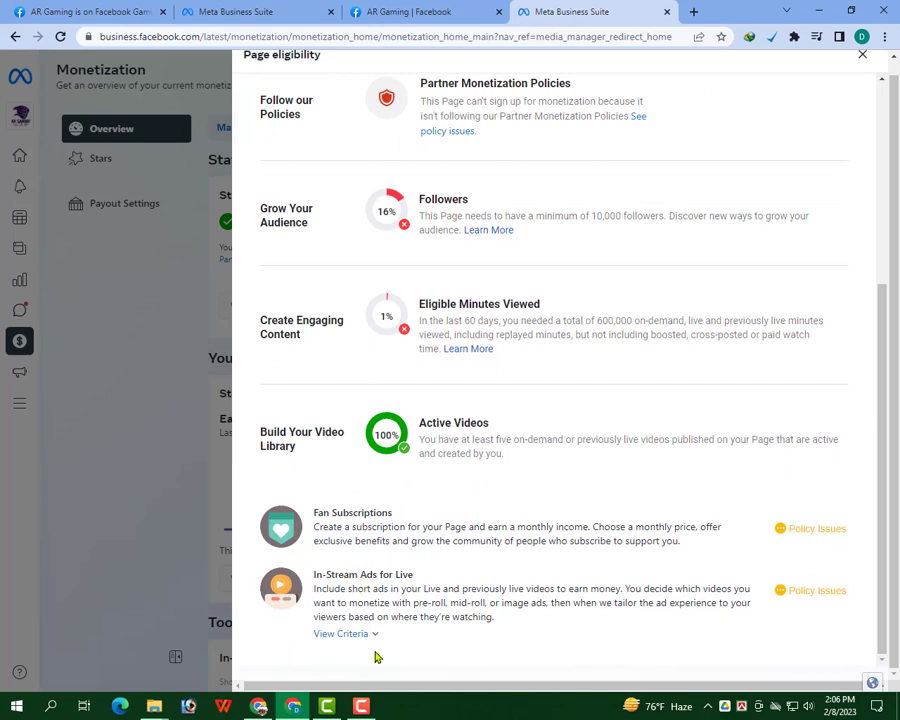
- Examine the eligibility criteria for In-Stream Ads for Live, from partner policies through to active videos
{"action": "left_click", "coordinate": [372, 637]}
{"action": "scroll", "coordinate": [440, 490], "scroll_direction": "down", "scroll_amount": 1}
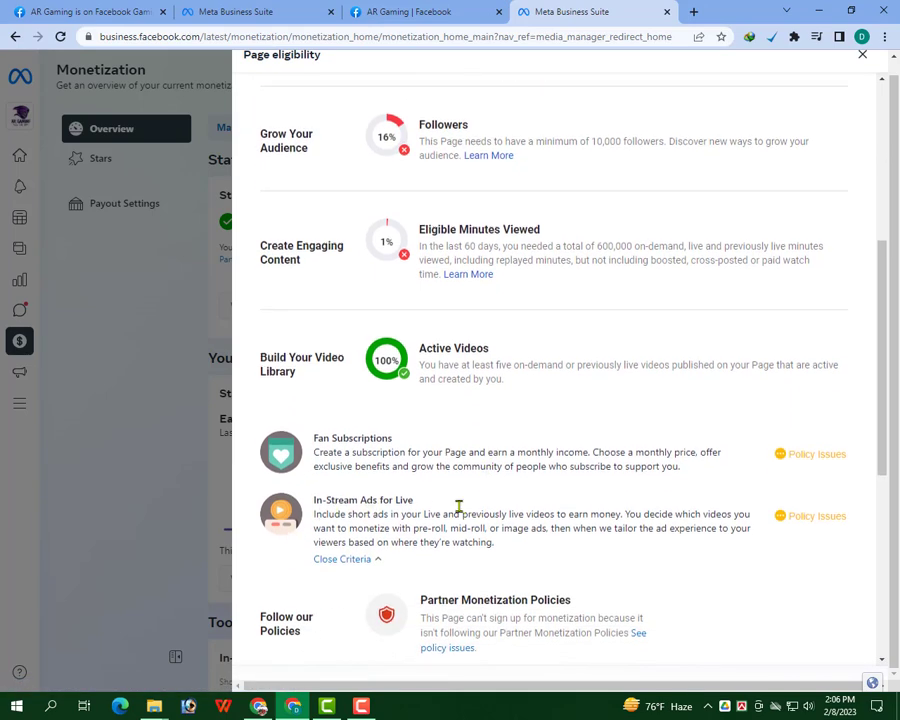
{"action": "scroll", "coordinate": [381, 504], "scroll_direction": "down", "scroll_amount": 2}
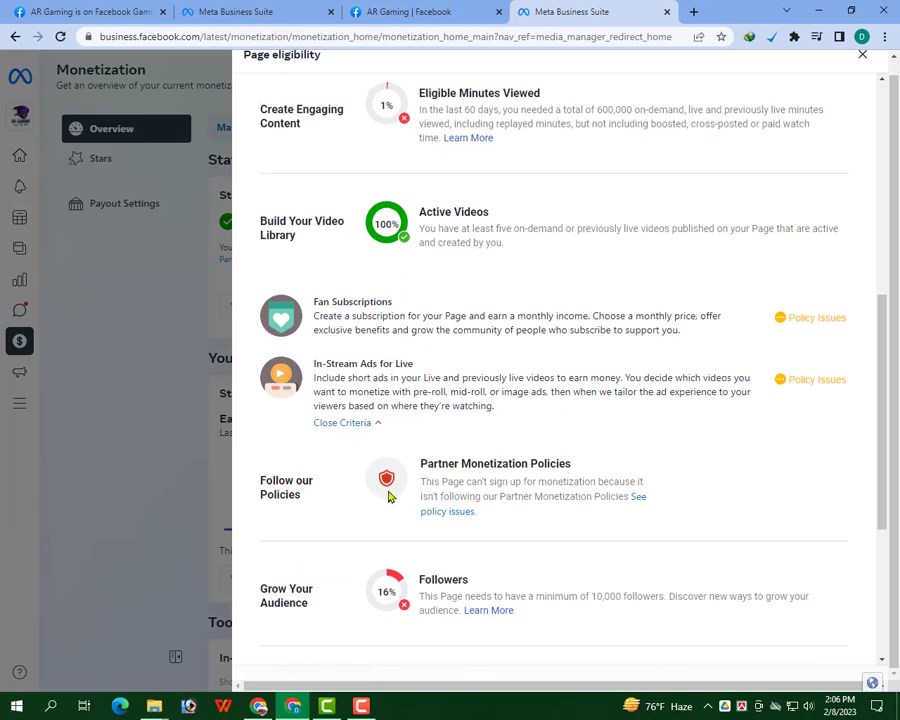
{"action": "scroll", "coordinate": [385, 497], "scroll_direction": "down", "scroll_amount": 1}
{"action": "scroll", "coordinate": [382, 539], "scroll_direction": "down", "scroll_amount": 2}
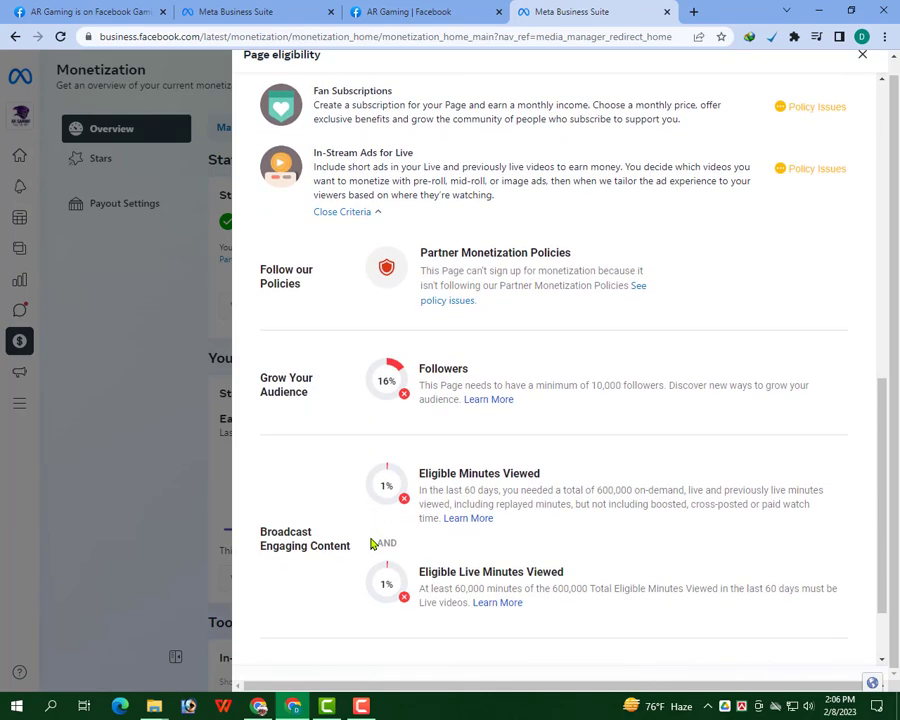
{"action": "scroll", "coordinate": [378, 512], "scroll_direction": "down", "scroll_amount": 1}
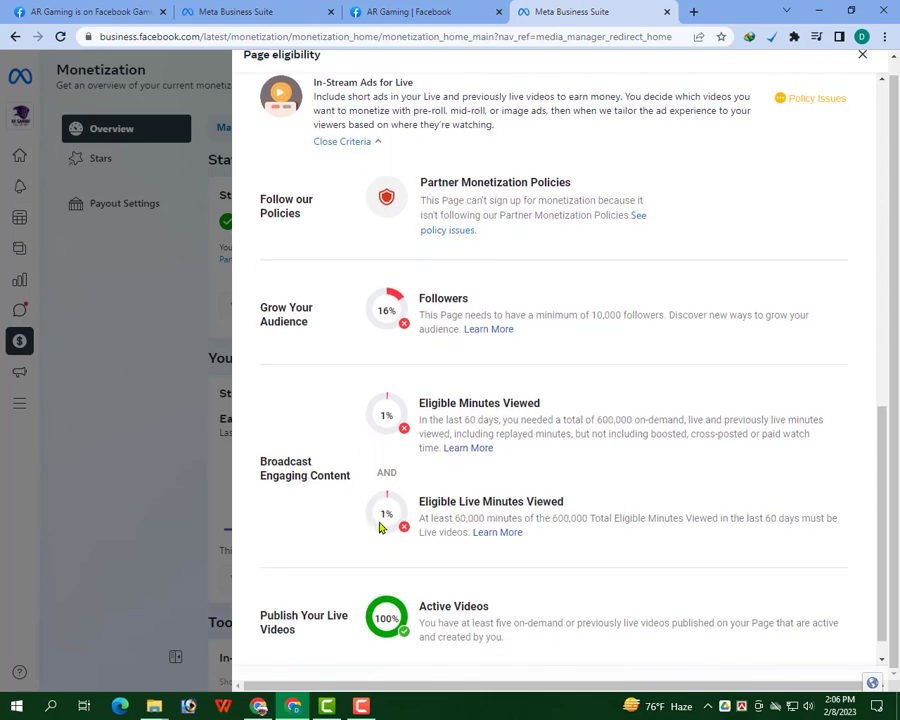
{"action": "scroll", "coordinate": [379, 527], "scroll_direction": "down", "scroll_amount": 1}
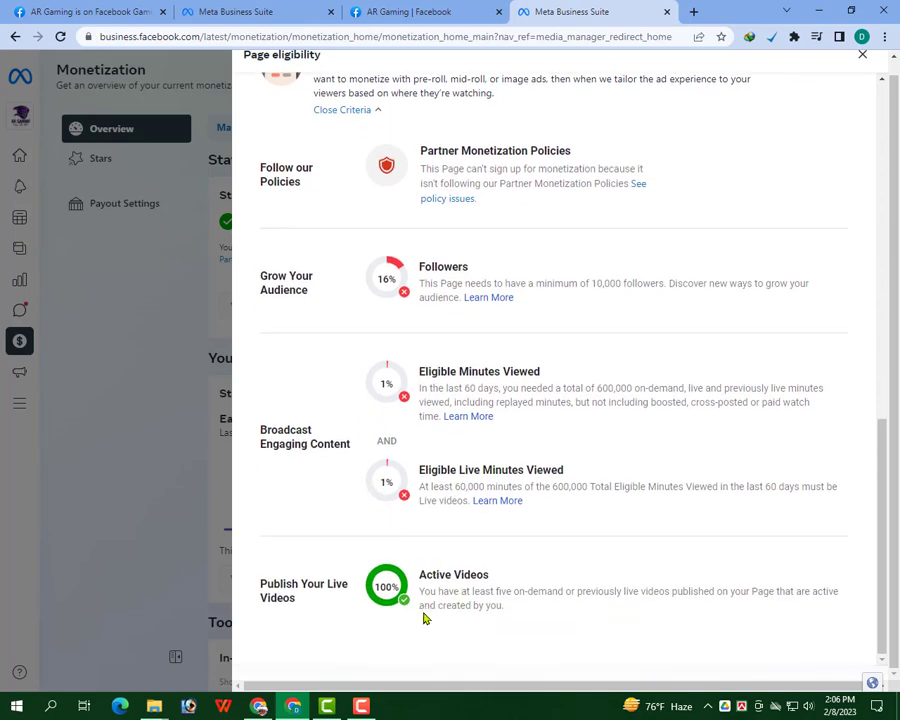
{"action": "scroll", "coordinate": [416, 528], "scroll_direction": "up", "scroll_amount": 1}
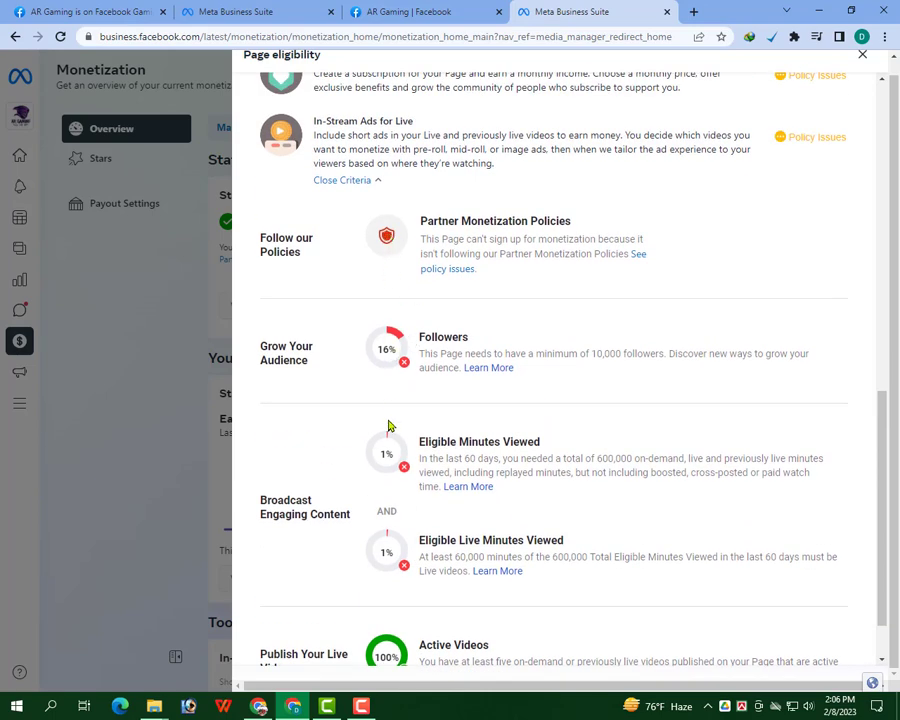
{"action": "scroll", "coordinate": [383, 576], "scroll_direction": "down", "scroll_amount": 1}
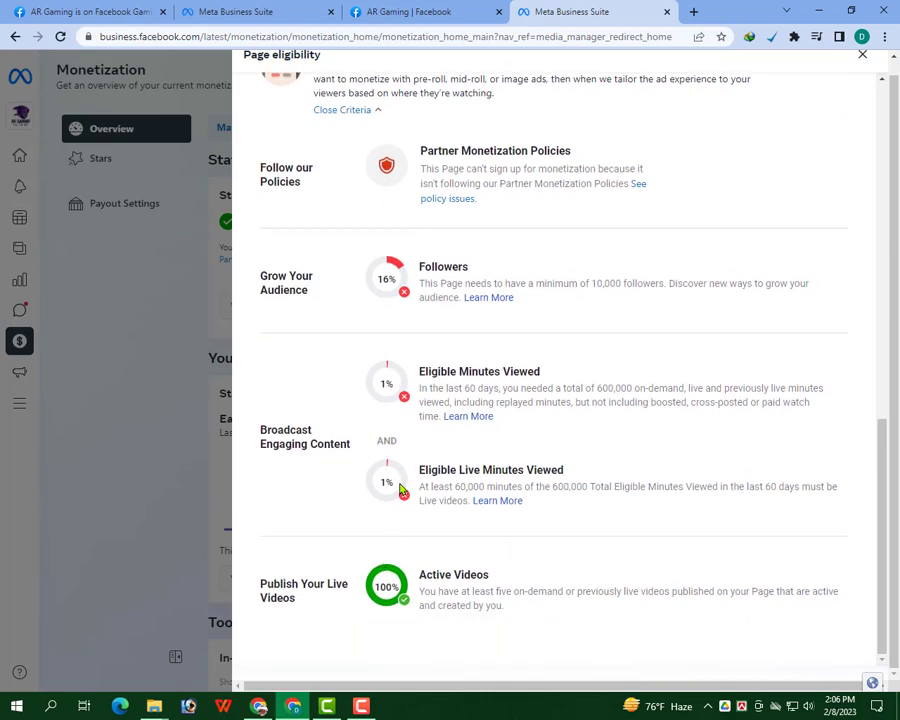
- Close the page eligibility details and review the suggested tools to try in the Monetization overview
{"action": "scroll", "coordinate": [401, 482], "scroll_direction": "up", "scroll_amount": 5}
{"action": "scroll", "coordinate": [515, 496], "scroll_direction": "up", "scroll_amount": 5}
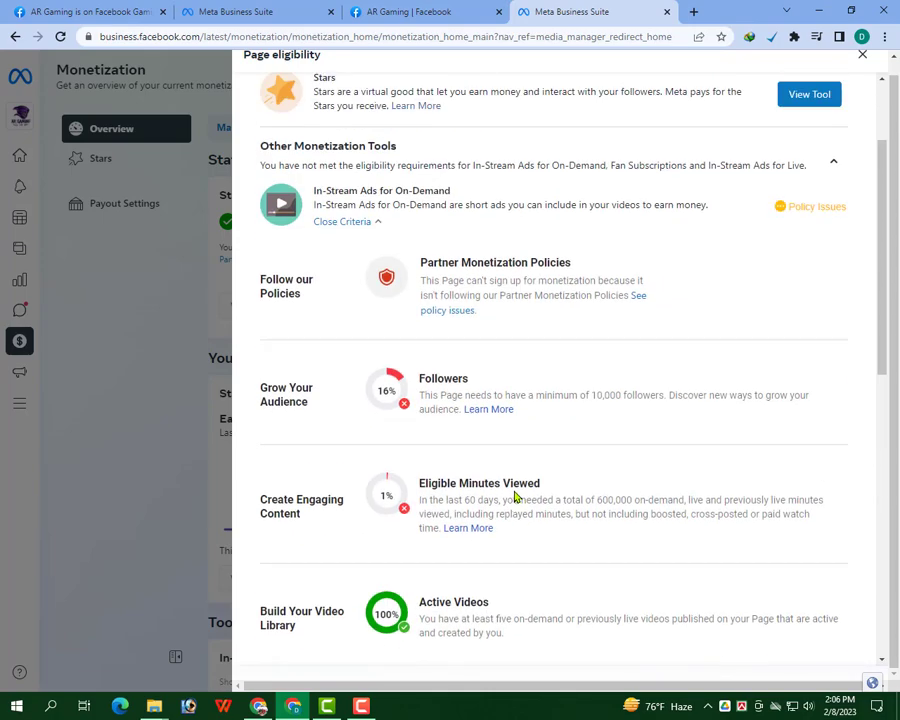
{"action": "scroll", "coordinate": [515, 496], "scroll_direction": "up", "scroll_amount": 2}
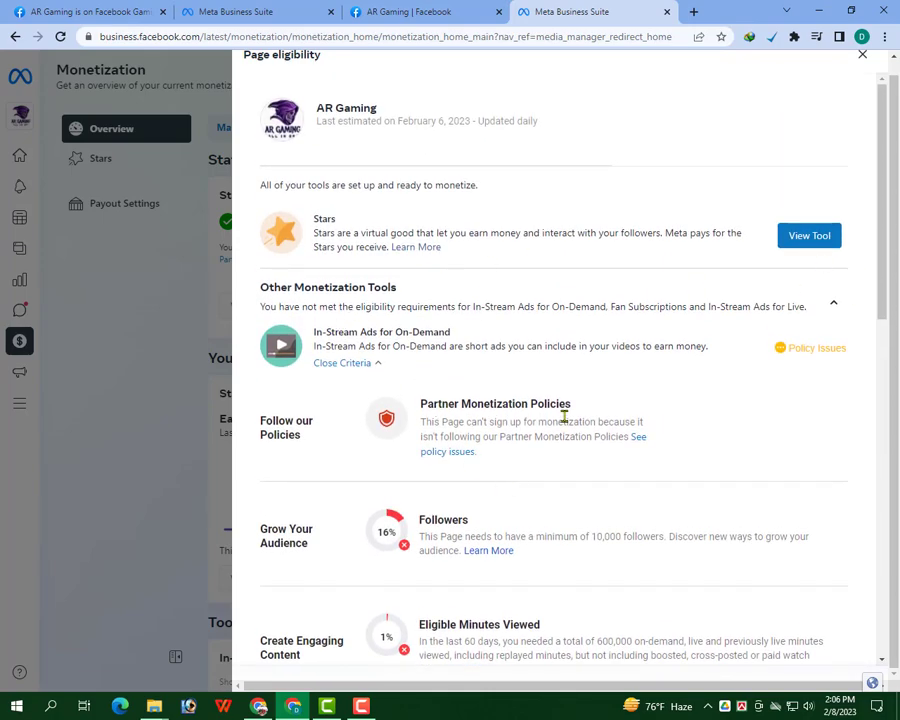
{"action": "scroll", "coordinate": [838, 171], "scroll_direction": "up", "scroll_amount": 1}
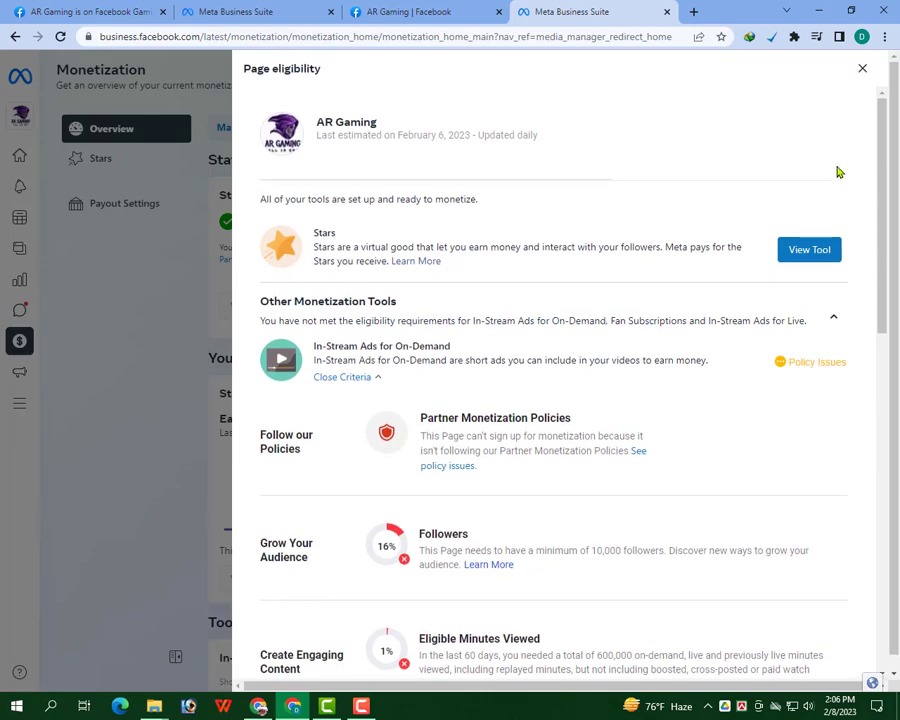
{"action": "left_click", "coordinate": [862, 69]}
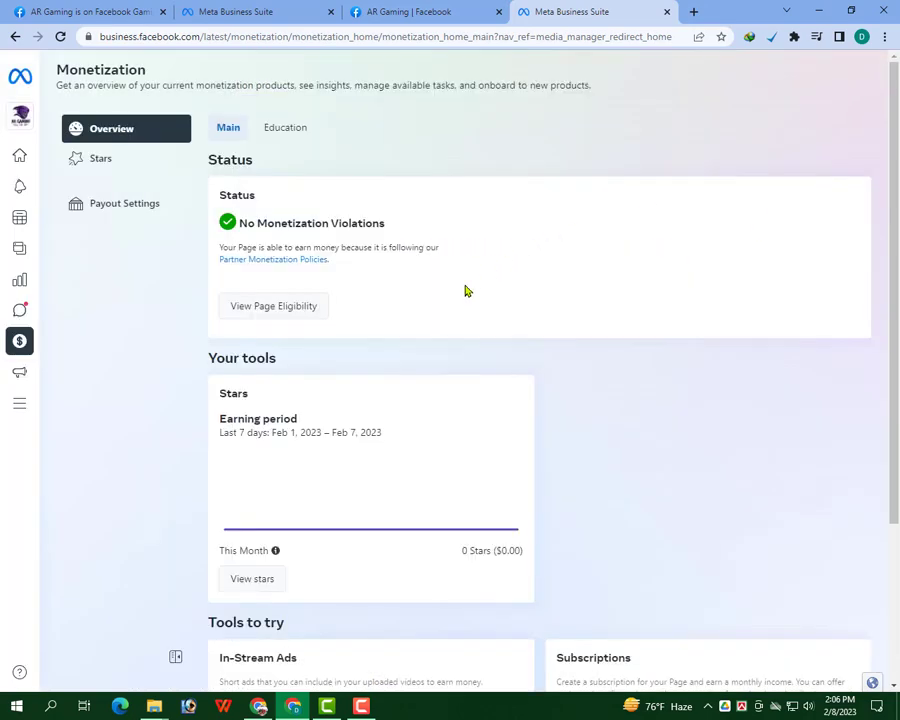
{"action": "scroll", "coordinate": [404, 390], "scroll_direction": "down", "scroll_amount": 2}
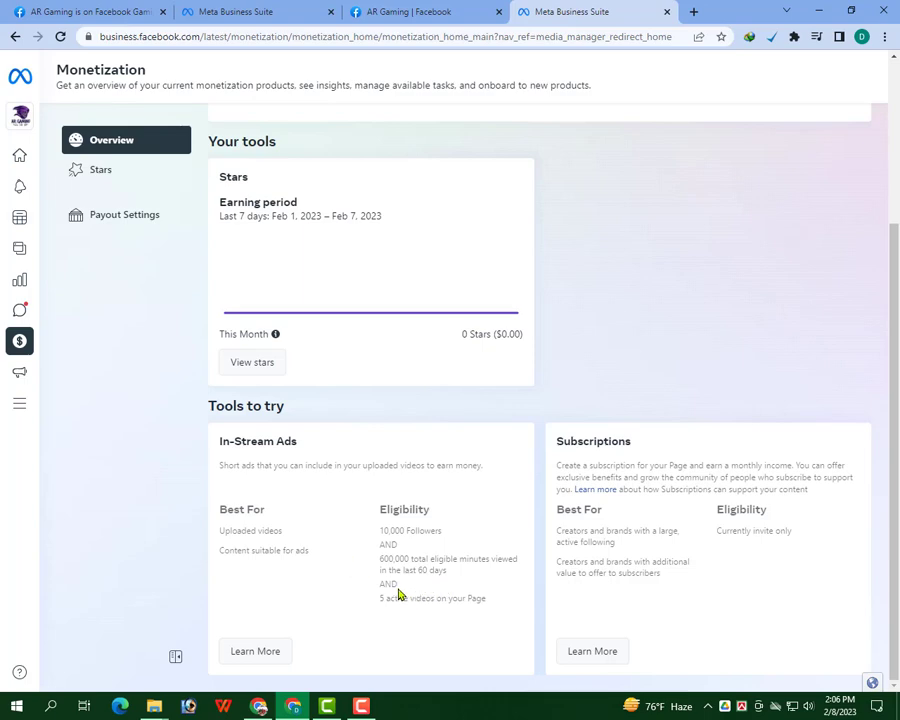
- Return to the AR Gaming home page and look over its to-do list and recent posts
{"action": "scroll", "coordinate": [398, 594], "scroll_direction": "up", "scroll_amount": 2}
{"action": "left_click", "coordinate": [20, 158]}
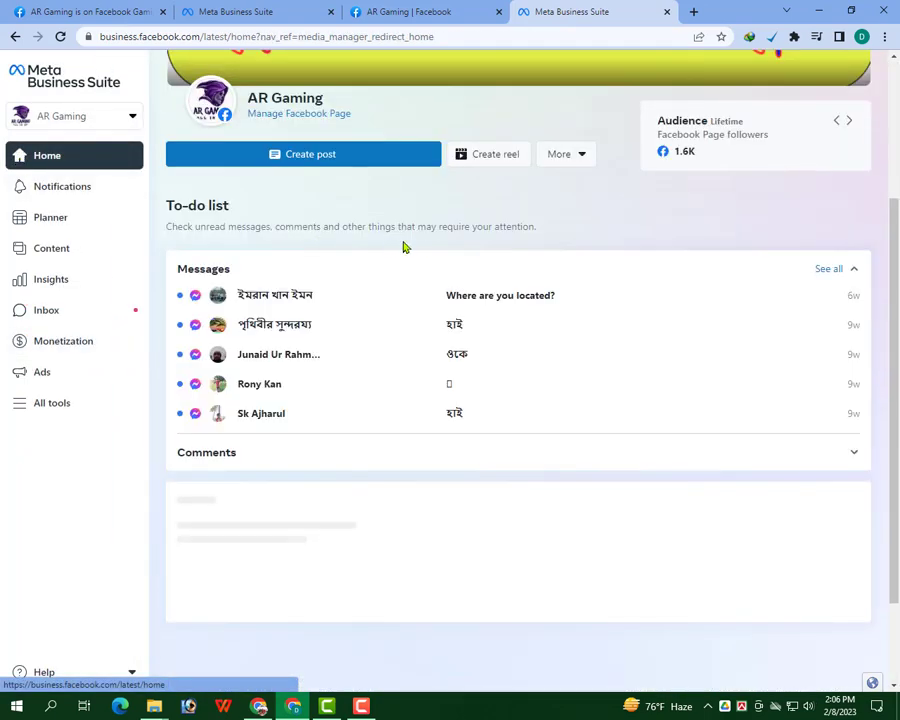
{"action": "scroll", "coordinate": [433, 245], "scroll_direction": "down", "scroll_amount": 5}
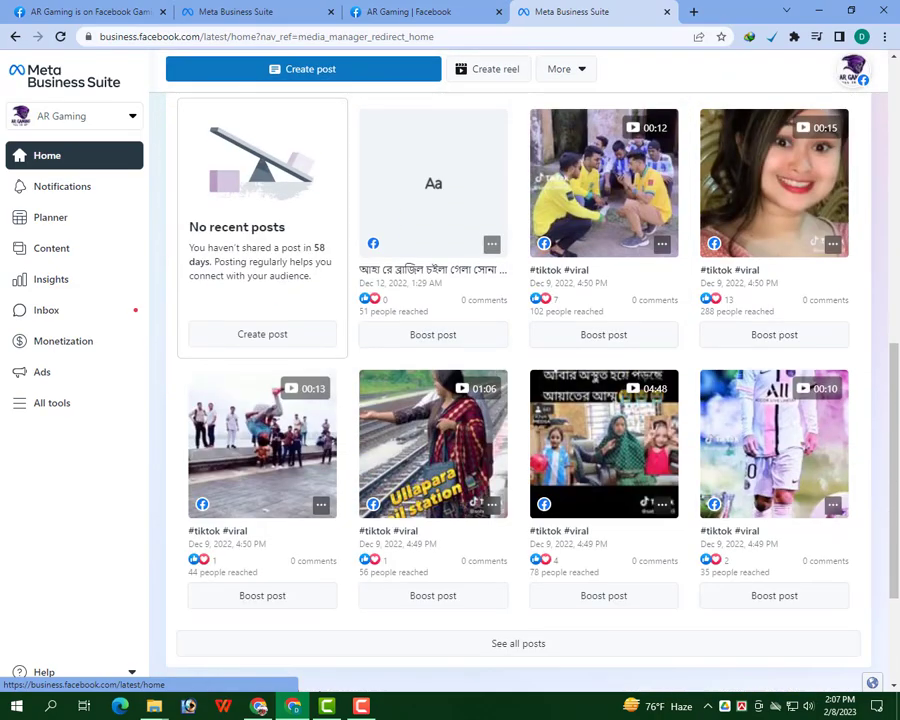
- Minimize the browser window and refresh the Windows desktop
{"action": "left_click", "coordinate": [819, 10]}
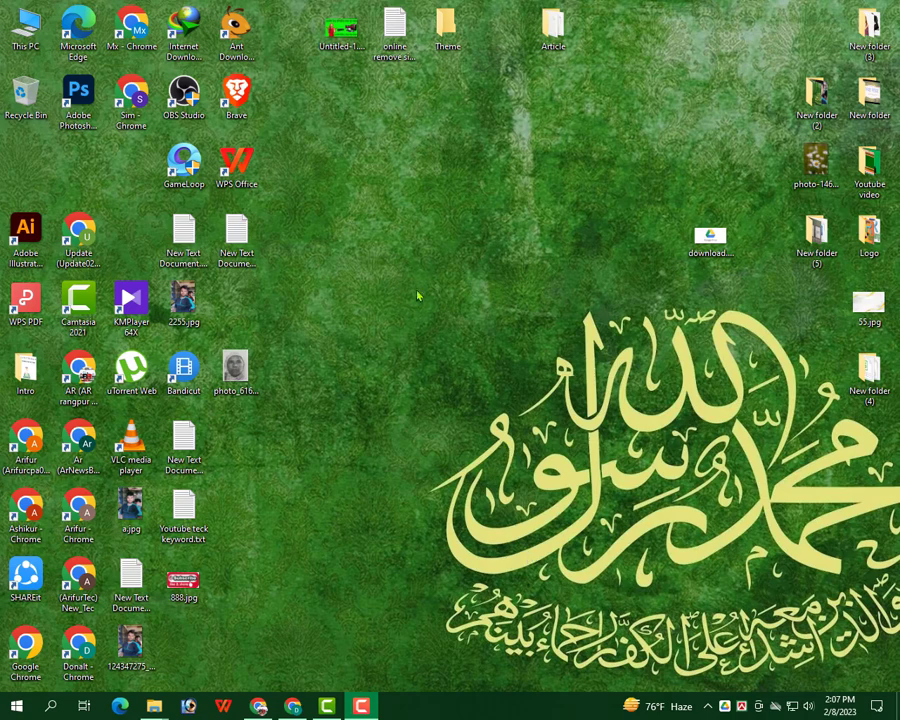
{"action": "right_click", "coordinate": [395, 131]}
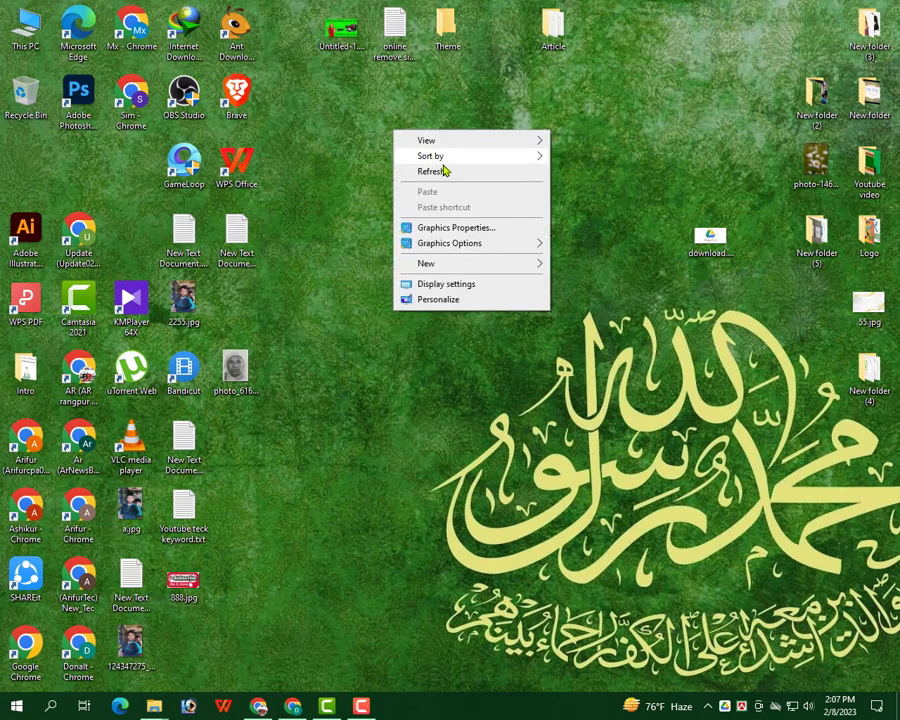
{"action": "left_click", "coordinate": [446, 173]}
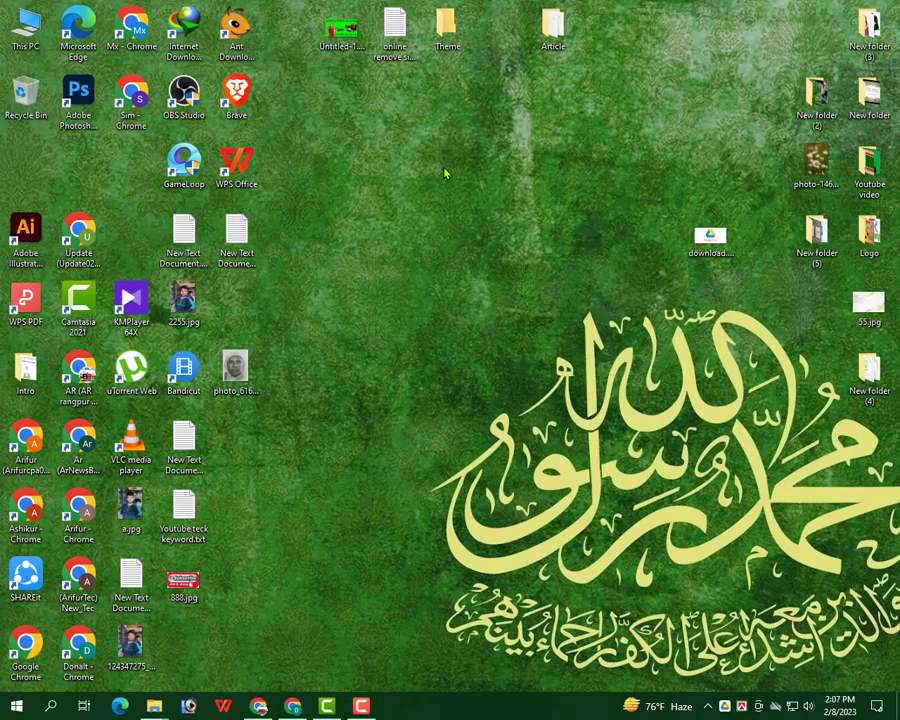